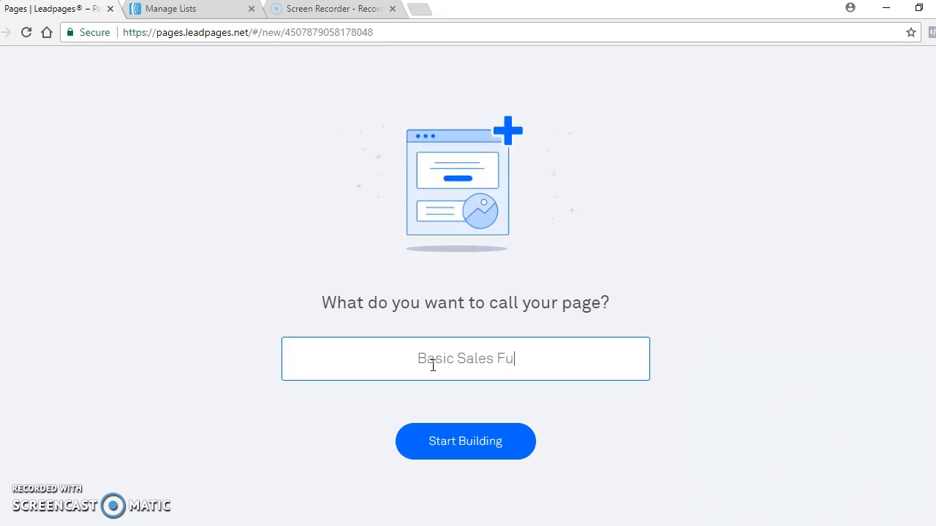
- Name the new page "Basic Sales Funnel" and start building it
type("l")
left_click(457, 444)
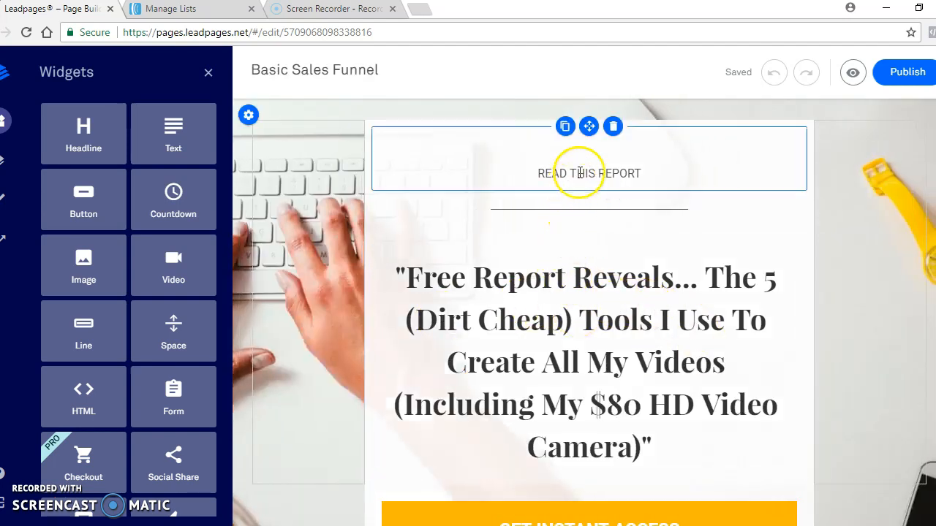
- Replace the "READ THIS REPORT" line above the headline with "Free Video:"
left_click(641, 173)
left_click_drag(641, 173, 507, 171)
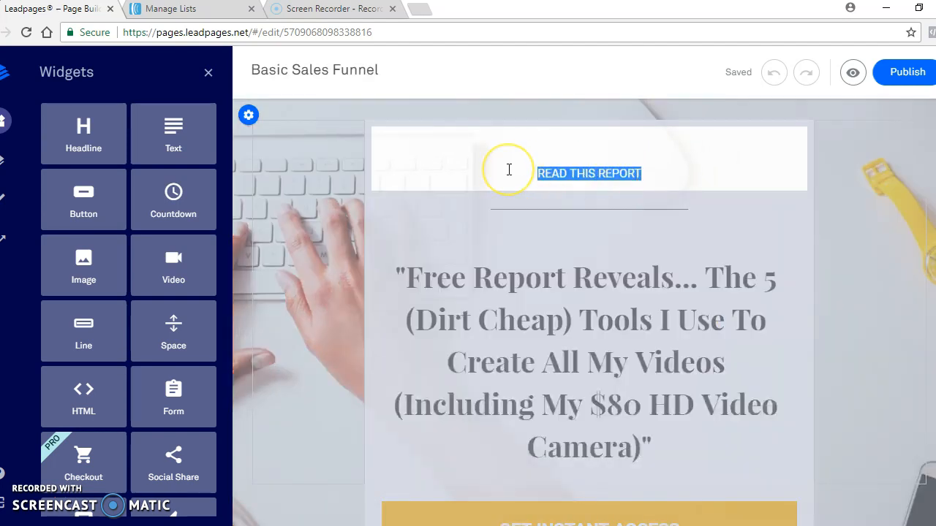
type("Free")
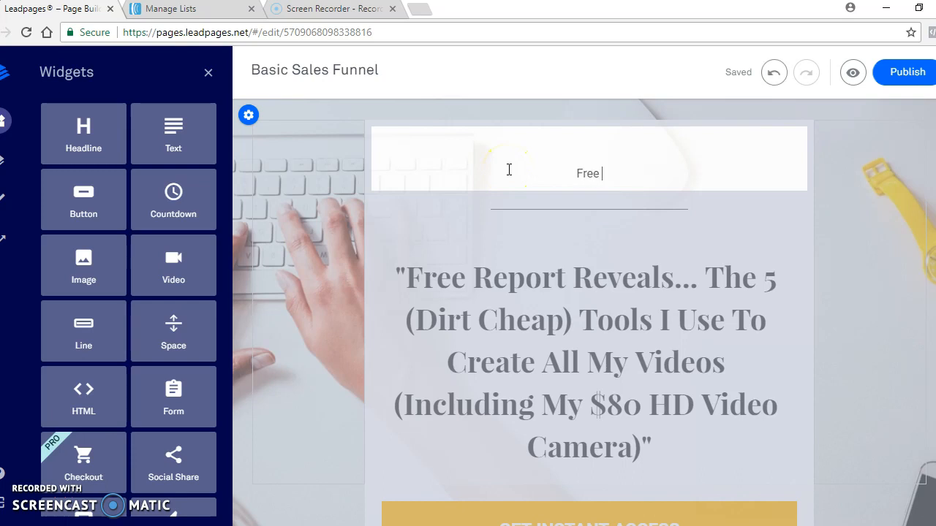
type(" Video evew")
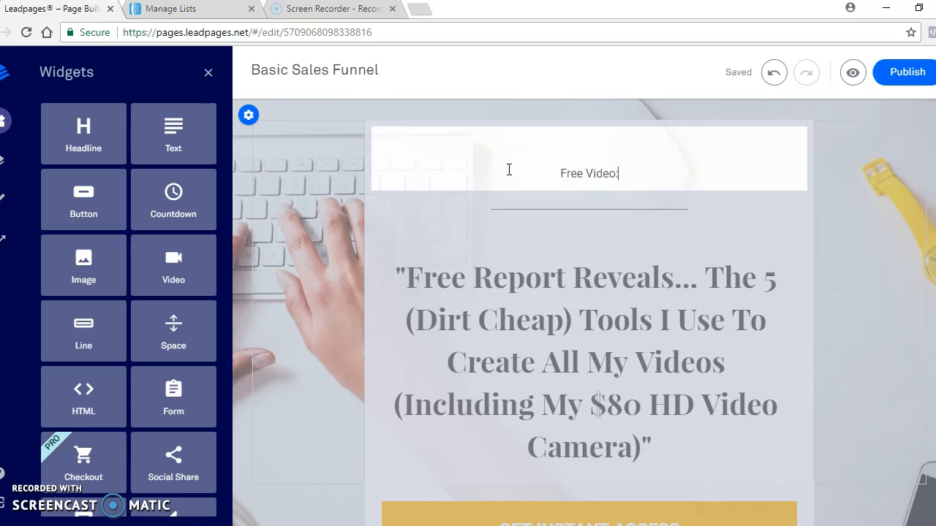
left_click(523, 227)
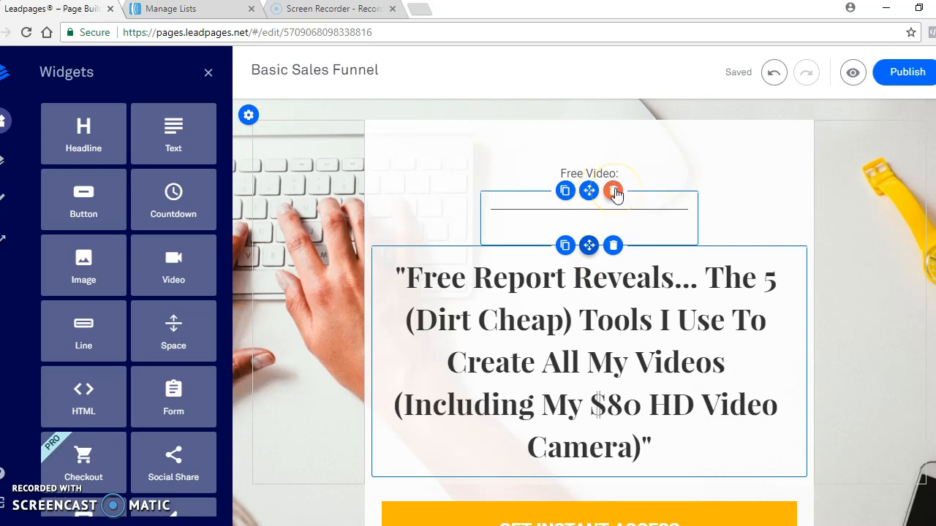
- Delete the divider line between "Free Video:" and the headline, along with the empty blocks on both sides of it
left_click(613, 191)
left_click(654, 202)
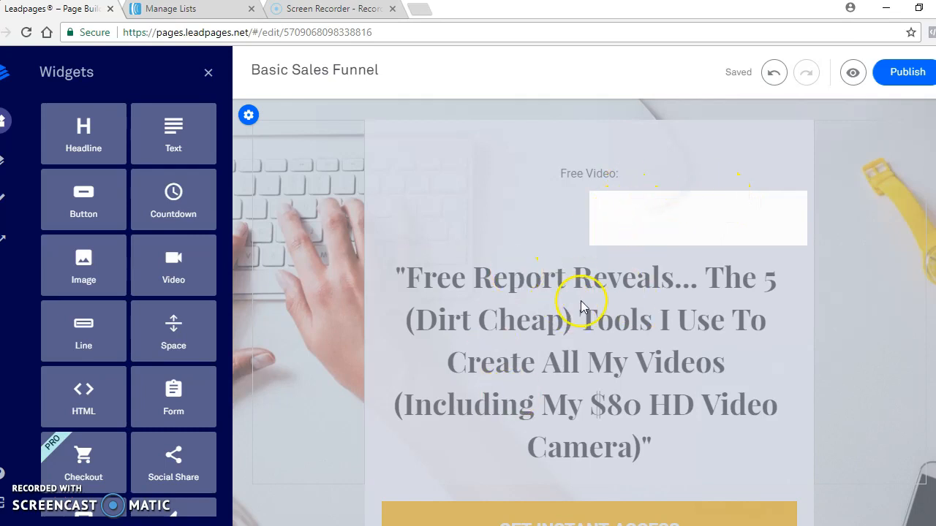
left_click(514, 218)
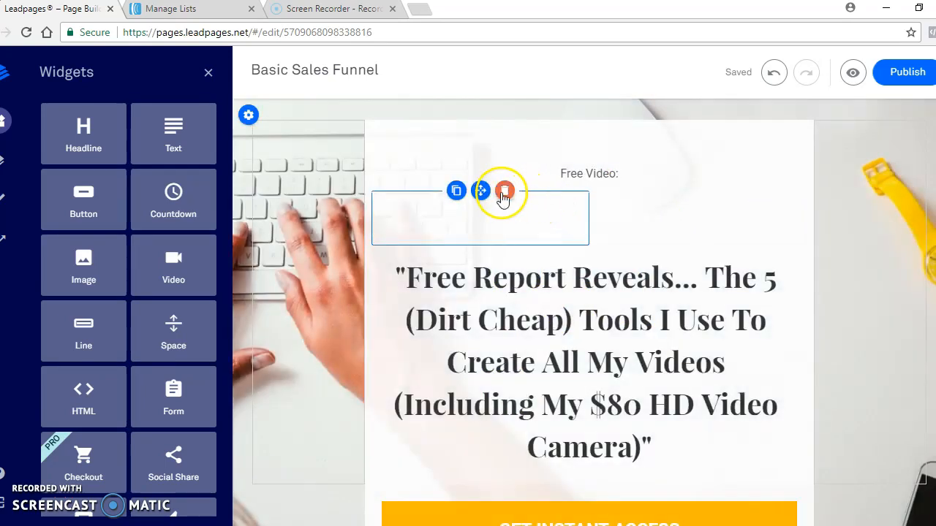
left_click(504, 196)
left_click(612, 191)
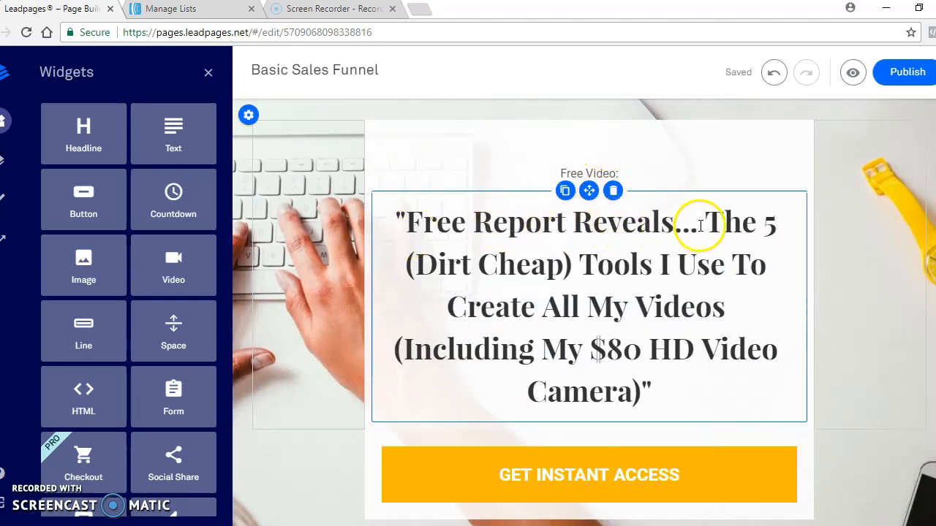
- Change the word "Report" to "Video" in the main headline
left_click_drag(706, 221, 713, 266)
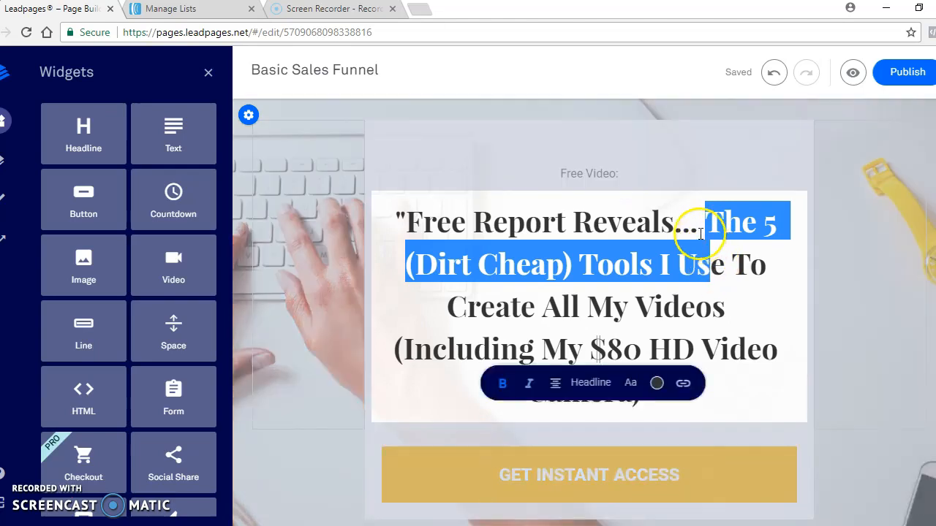
left_click(690, 227)
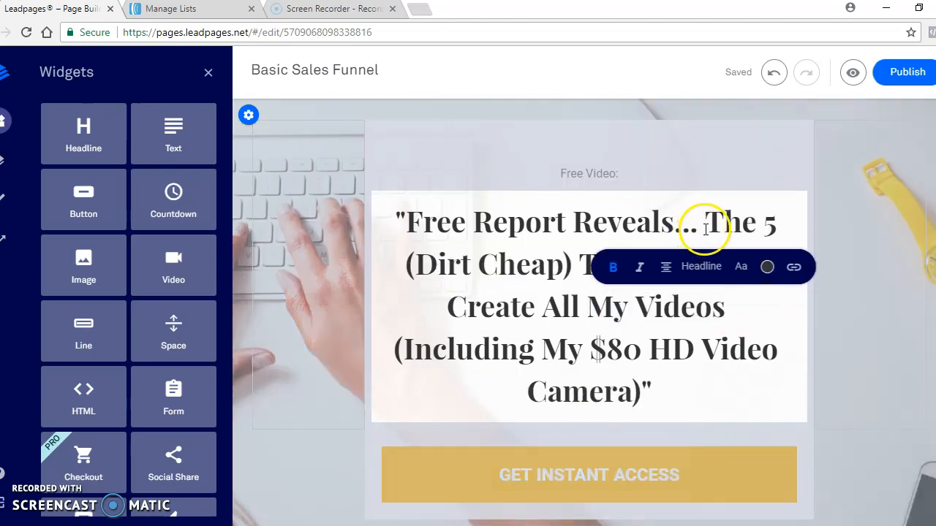
left_click_drag(706, 226, 678, 350)
left_click(567, 222)
key("BackSpace")
key("BackSpace")
key("BackSpace")
key("BackSpace")
key("BackSpace")
key("BackSpace")
type("Vi")
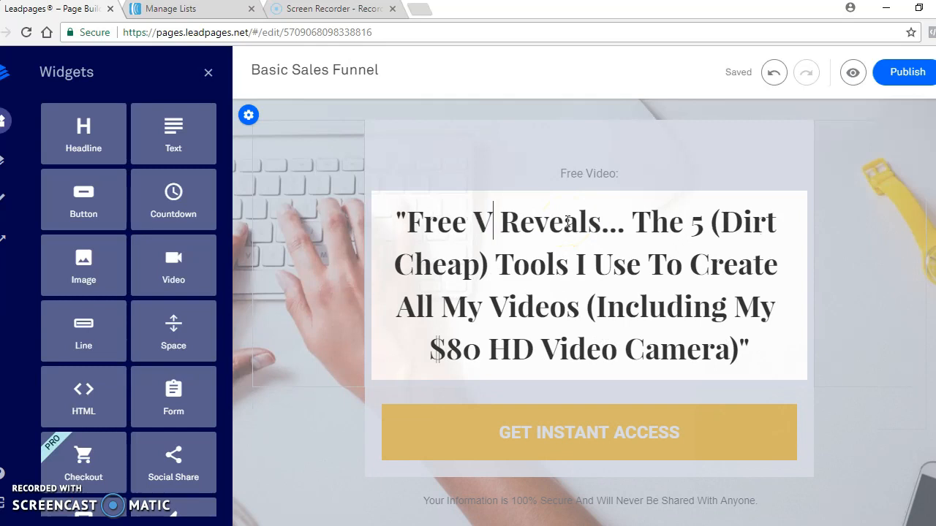
type("deo")
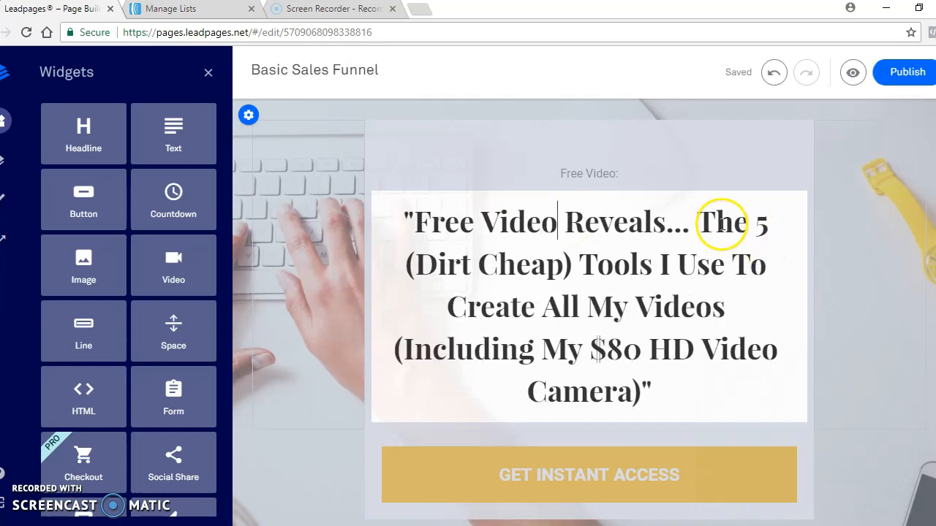
- Replace the headline text after "Free Video Reveals..." with "How To Quit Your 9-5 Job In 90 Days Or Less" and a closing quotation mark
left_click_drag(695, 221, 652, 394)
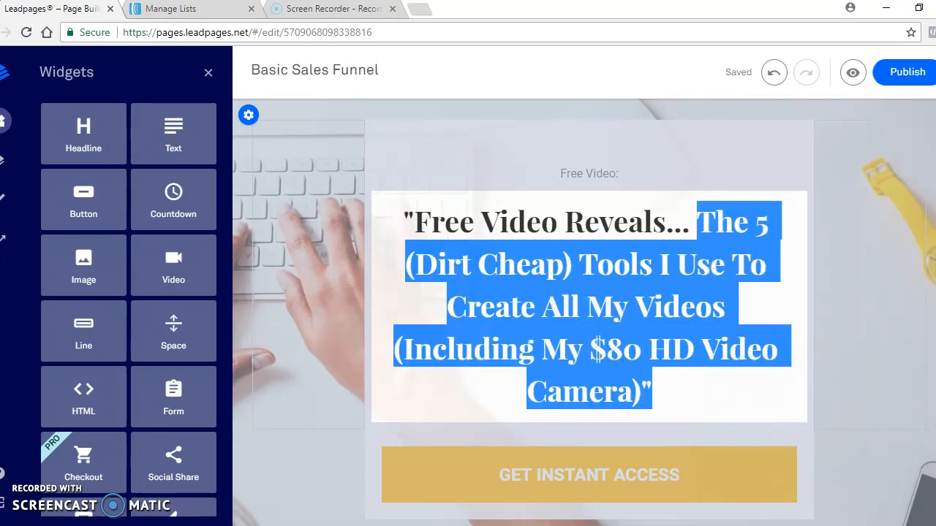
type("How ")
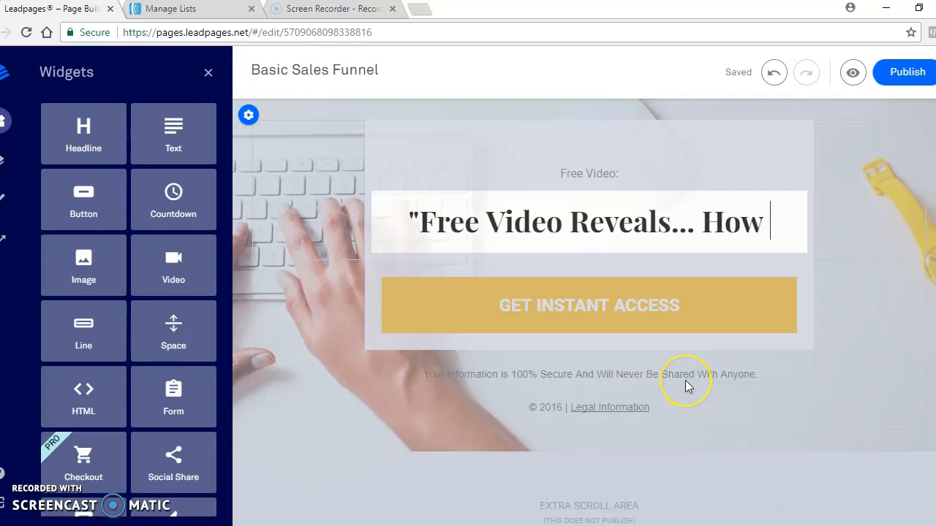
type("To")
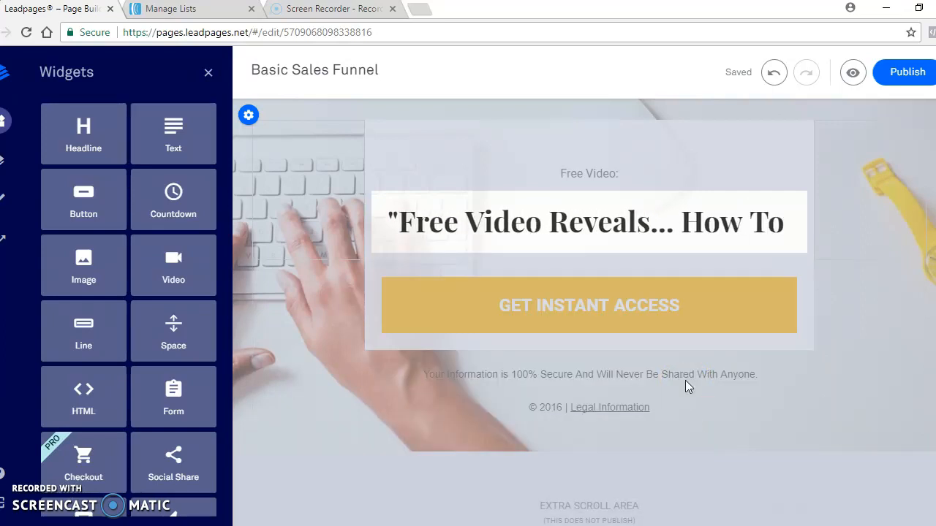
type(" Quit ")
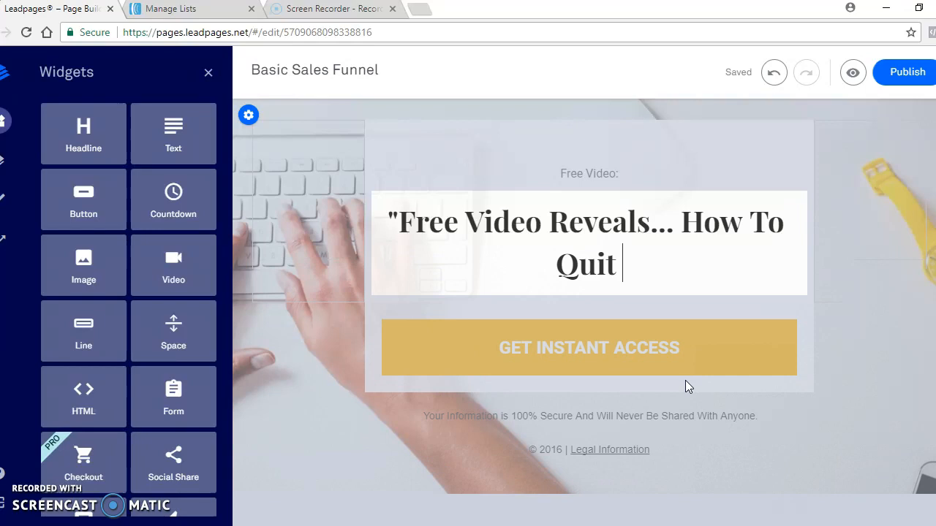
type("Your 9-")
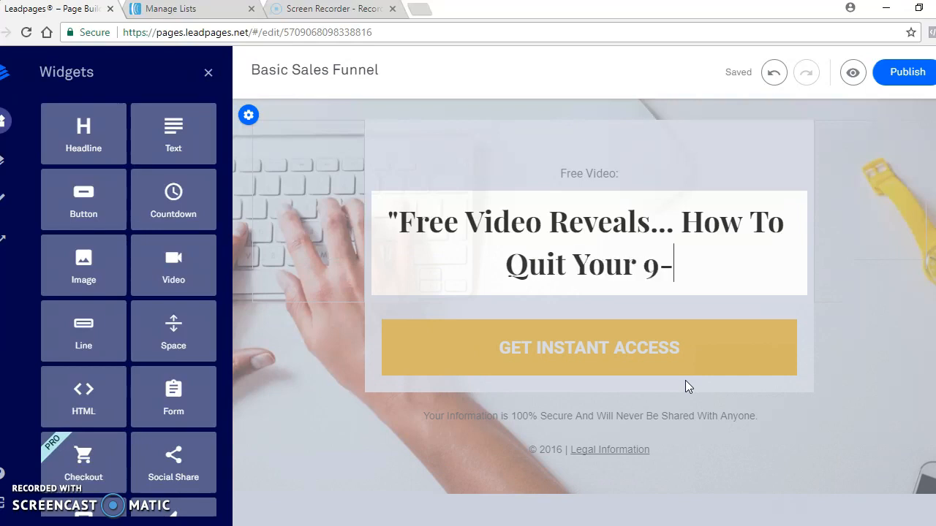
type("5 Job")
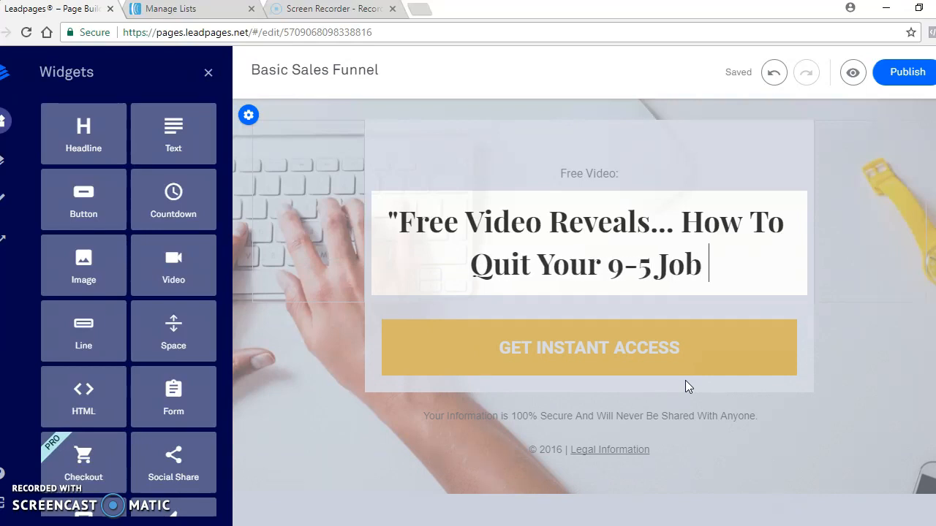
type(" In 9")
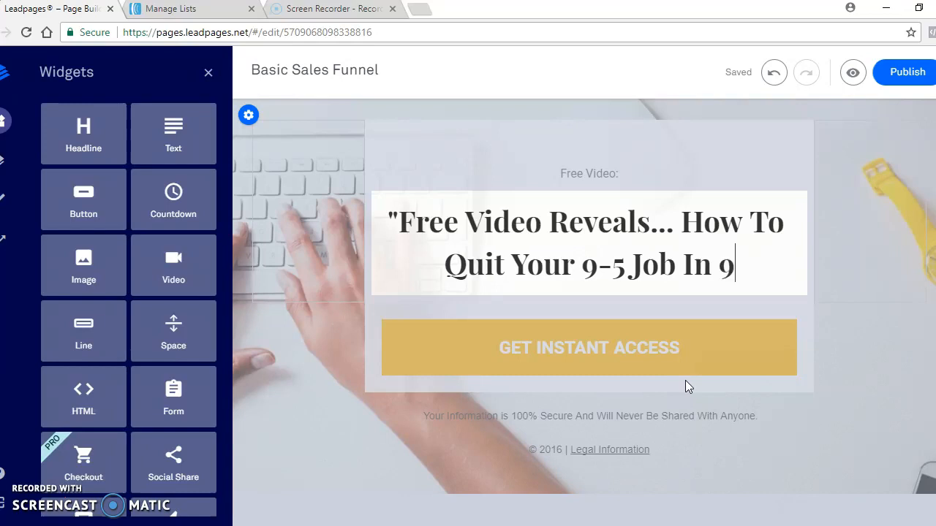
type("0 Days Or")
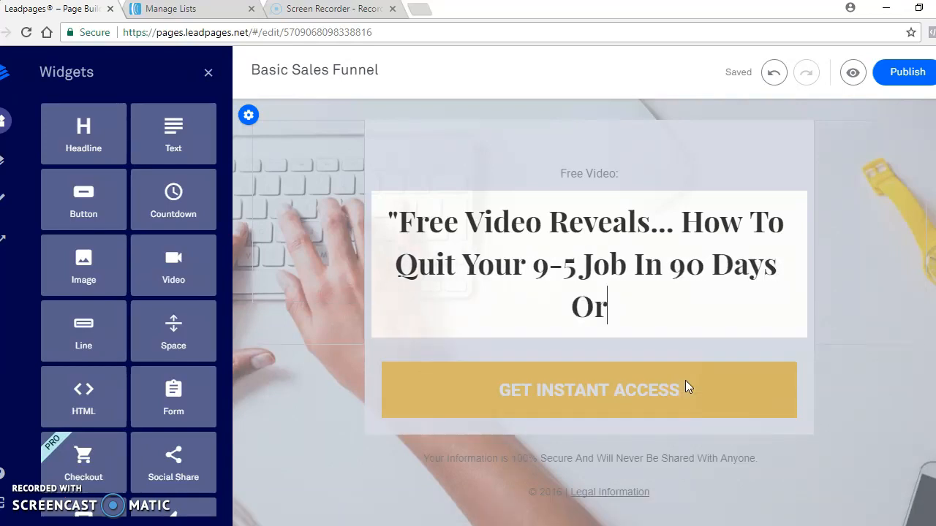
type(" Less\"")
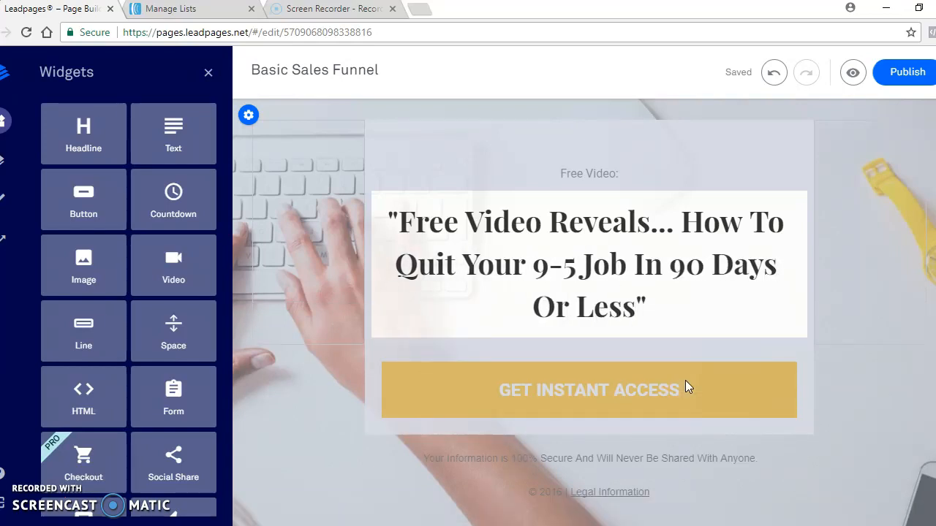
left_click(675, 226)
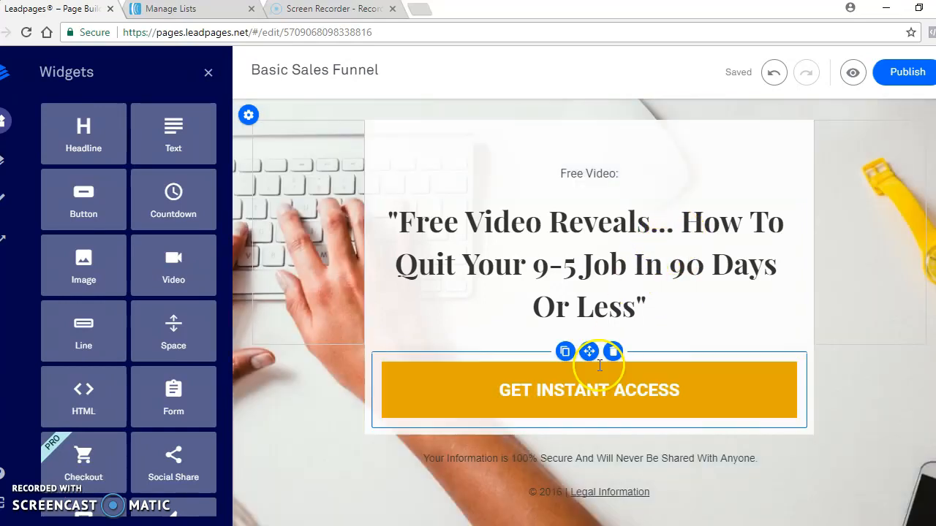
- Change the orange button's text to "Yes! Show Me How..."
left_click(596, 385)
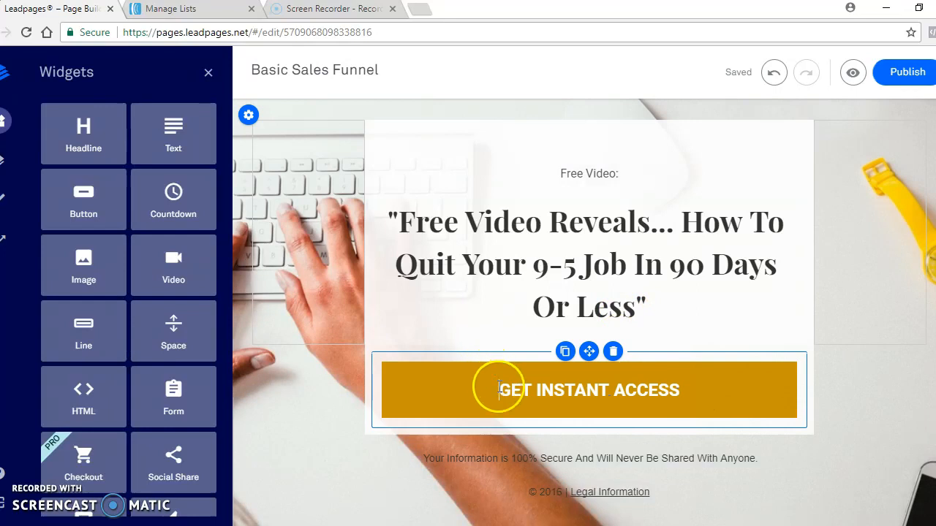
left_click_drag(497, 390, 681, 394)
type("Ye")
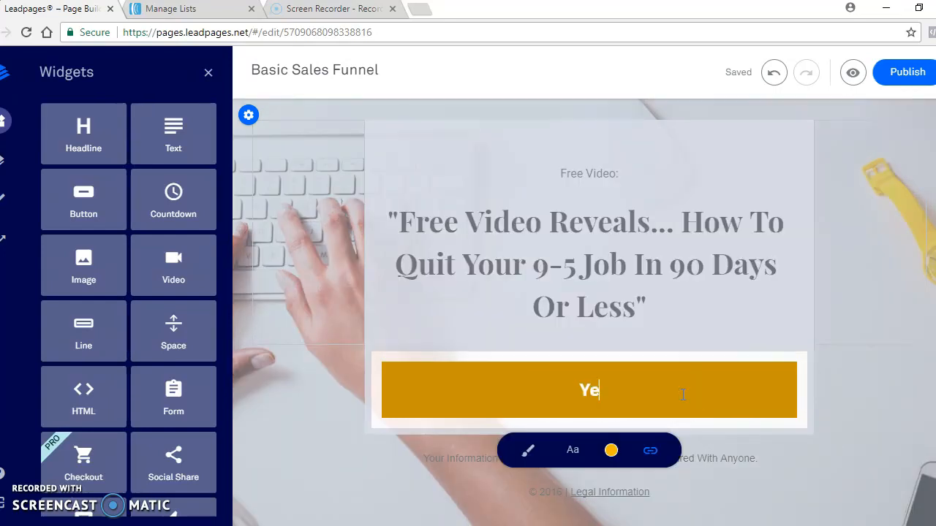
type("s! Show Me How")
key("BackSpace")
type("...")
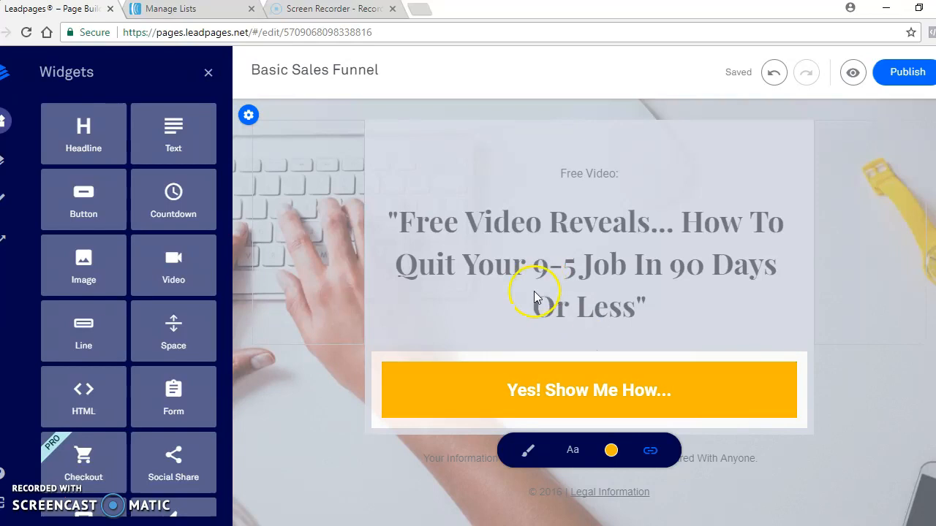
left_click(341, 238)
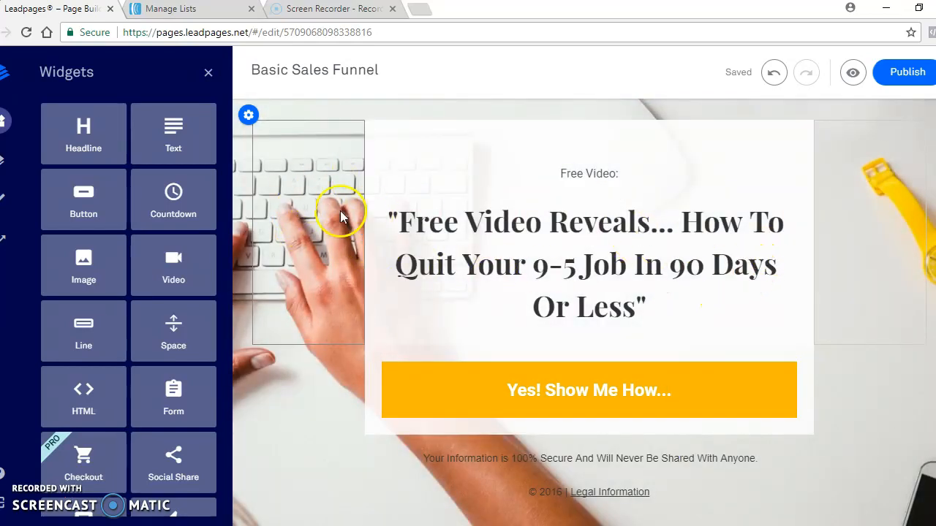
- Make the "Free Video:" text bold, with size 7 and spacing 1
left_click_drag(556, 174, 607, 177)
left_click(509, 207)
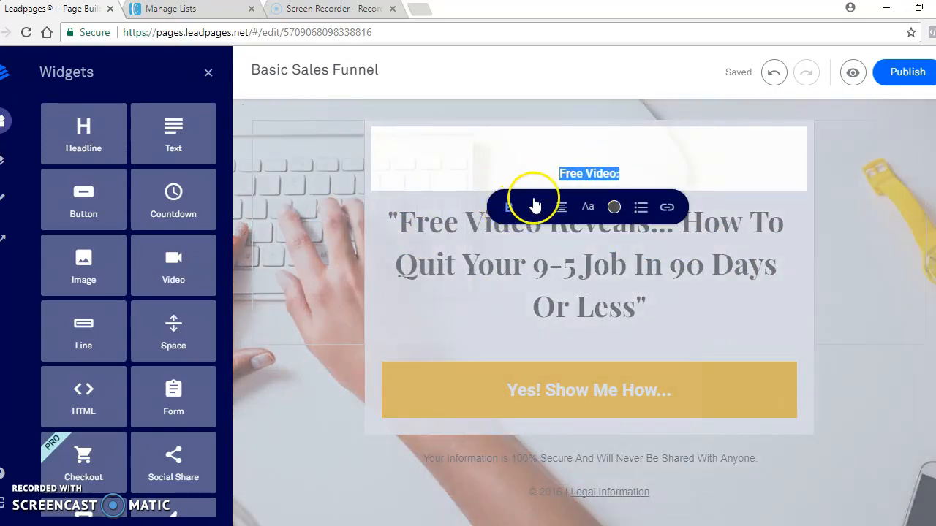
left_click(588, 209)
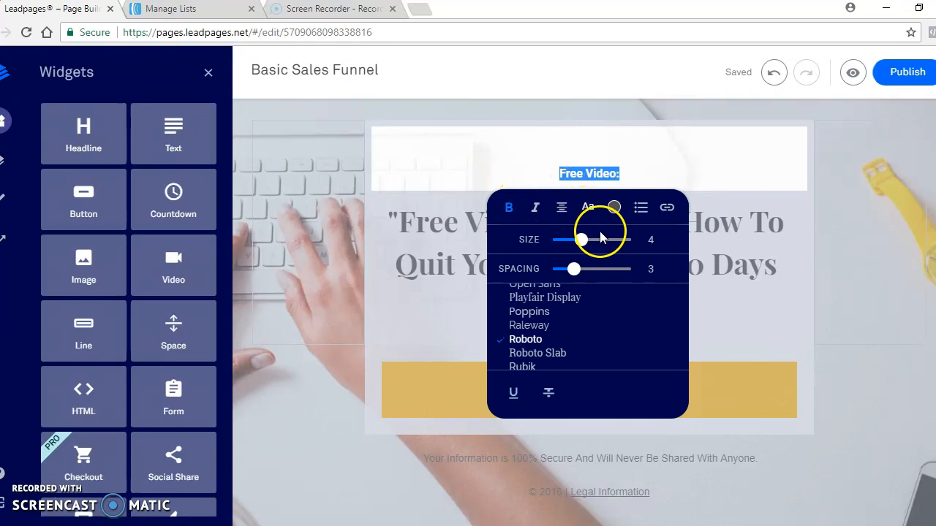
left_click_drag(574, 271, 603, 240)
left_click(588, 210)
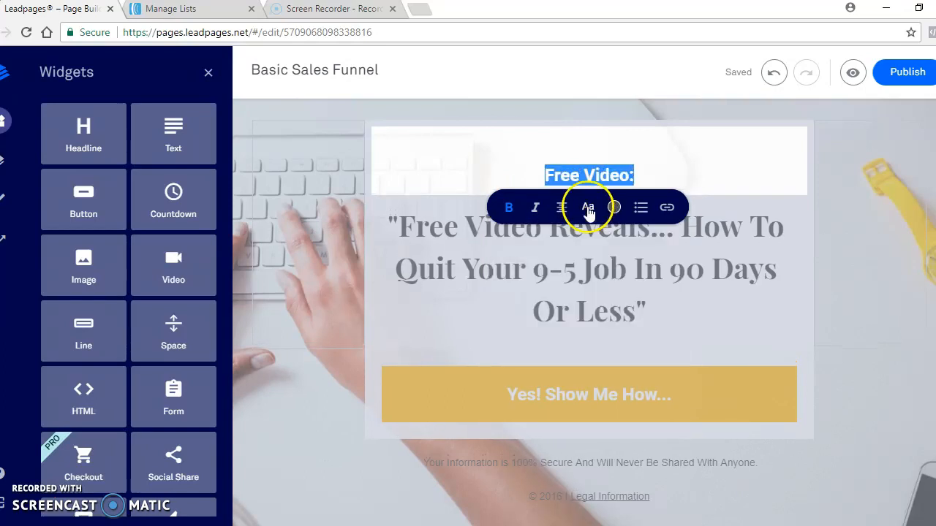
- Set the "Free Video:" font to Archivo Narrow and enlarge the text further
left_click(588, 209)
scroll(561, 328, "up", 3)
scroll(557, 331, "up", 1)
left_click(553, 324)
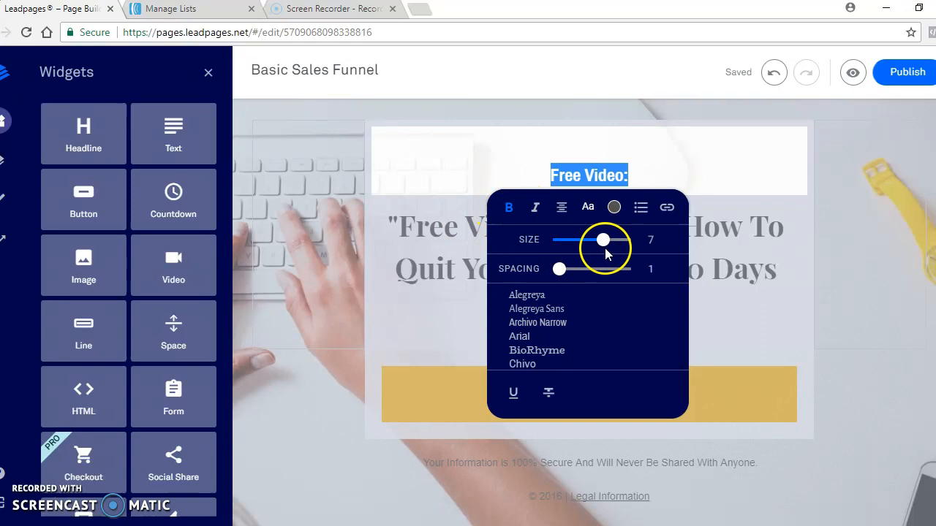
left_click_drag(602, 241, 623, 241)
left_click(417, 236)
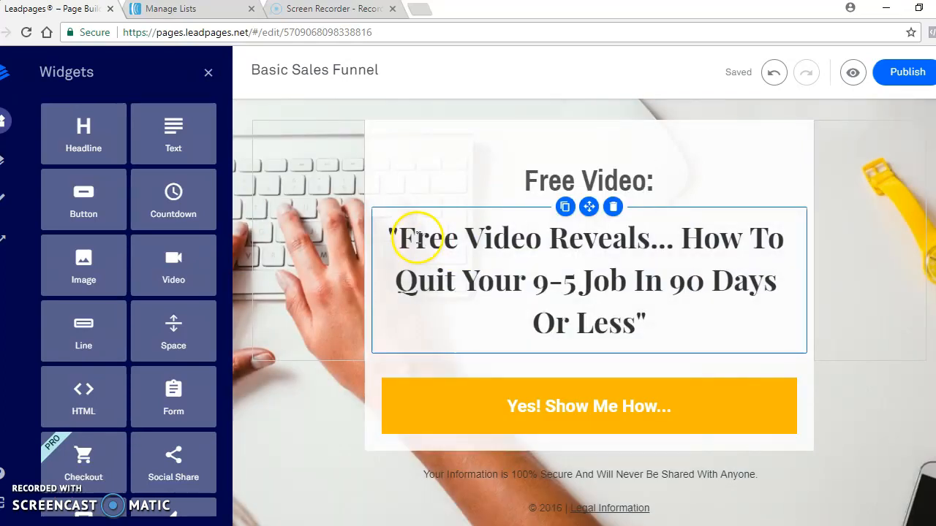
- Set the font of the whole "Free Video Reveals..." headline to Archivo Narrow
left_click_drag(392, 231, 680, 322)
left_click(625, 367)
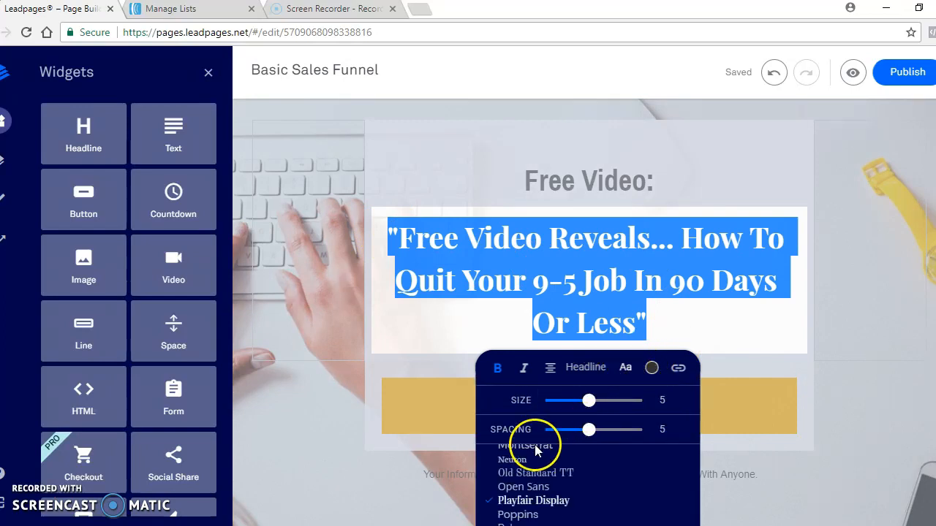
scroll(527, 470, "up", 5)
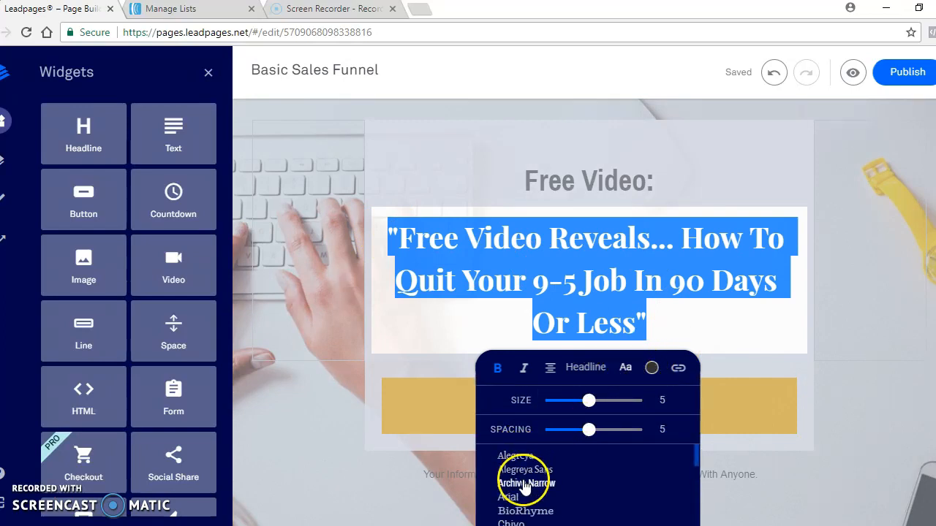
left_click(525, 483)
left_click(512, 316)
scroll(453, 270, "down", 1)
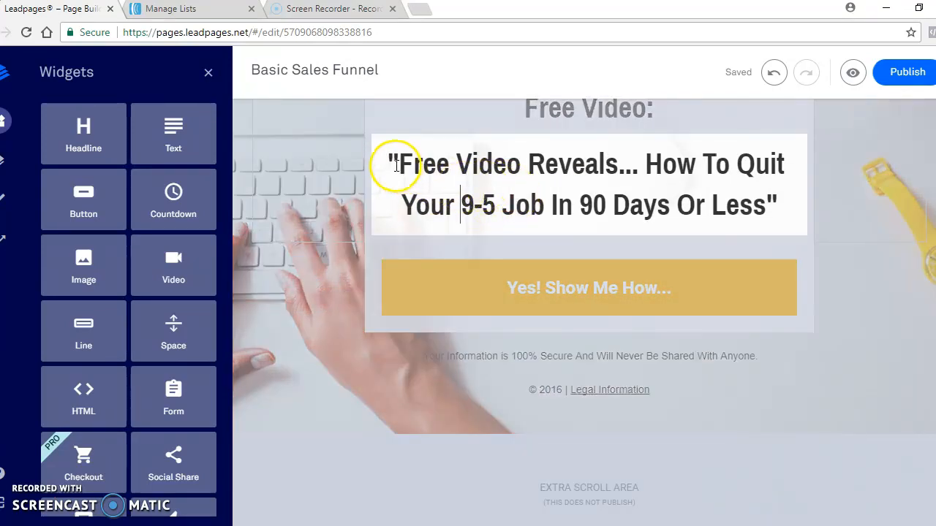
- Turn the "Free Video Reveals..." headline's bold formatting off and back on
left_click_drag(391, 160, 780, 206)
left_click(626, 251)
left_click(498, 251)
left_click(497, 252)
left_click(530, 206)
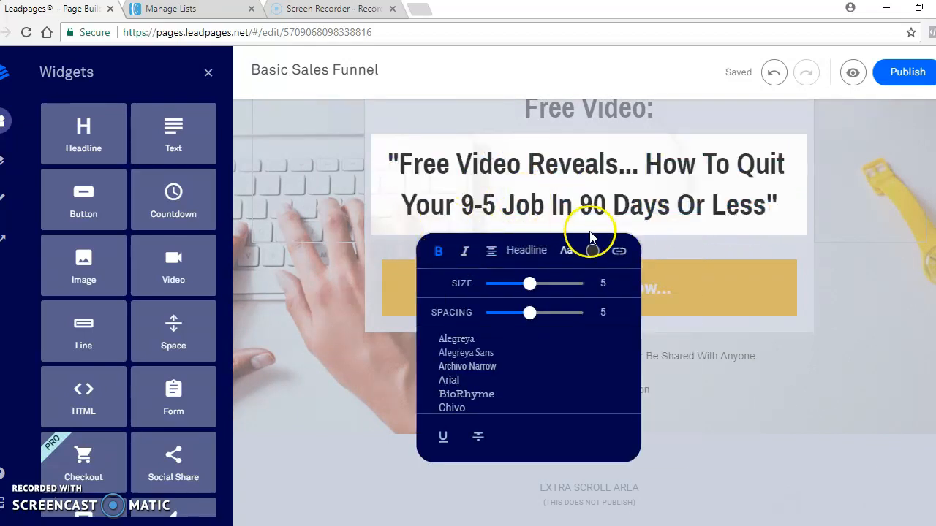
- Open the Leadbox linked to the "Yes! Show Me How..." button for editing
left_click(751, 289)
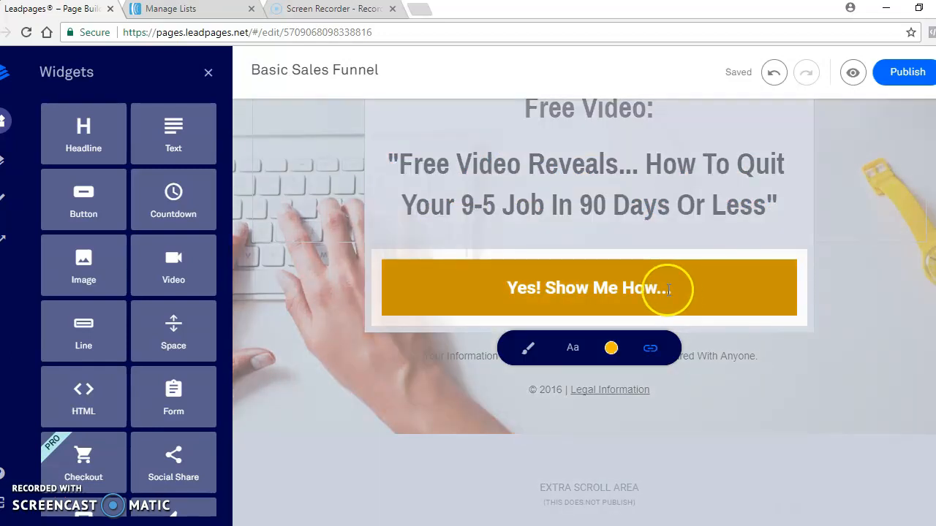
left_click(519, 286)
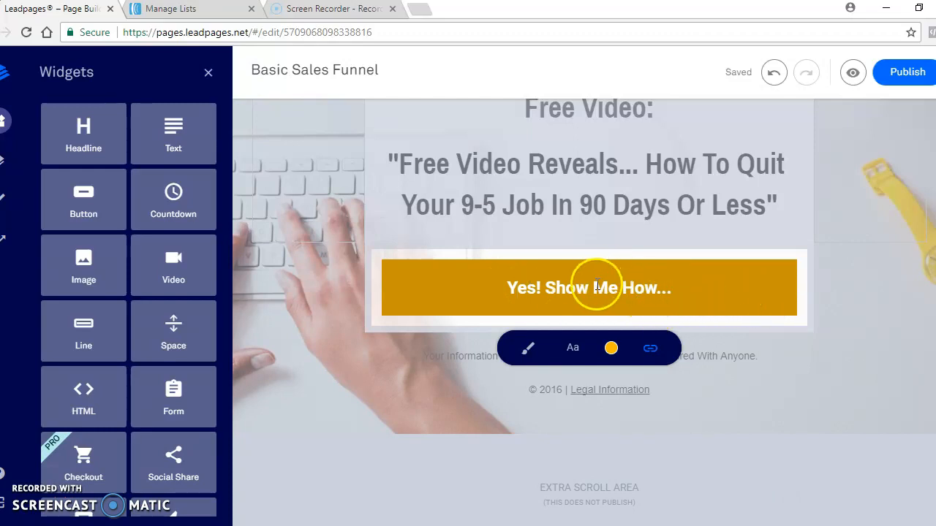
left_click(707, 286)
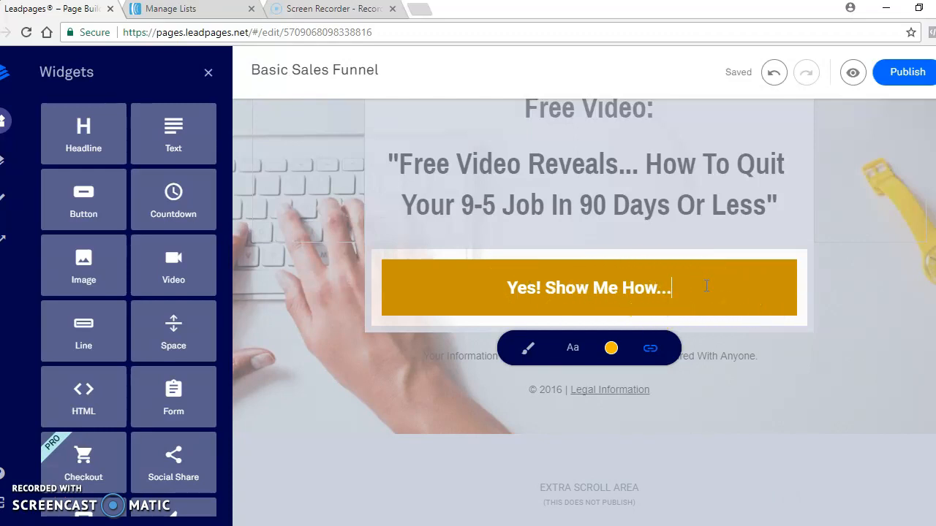
left_click(540, 280)
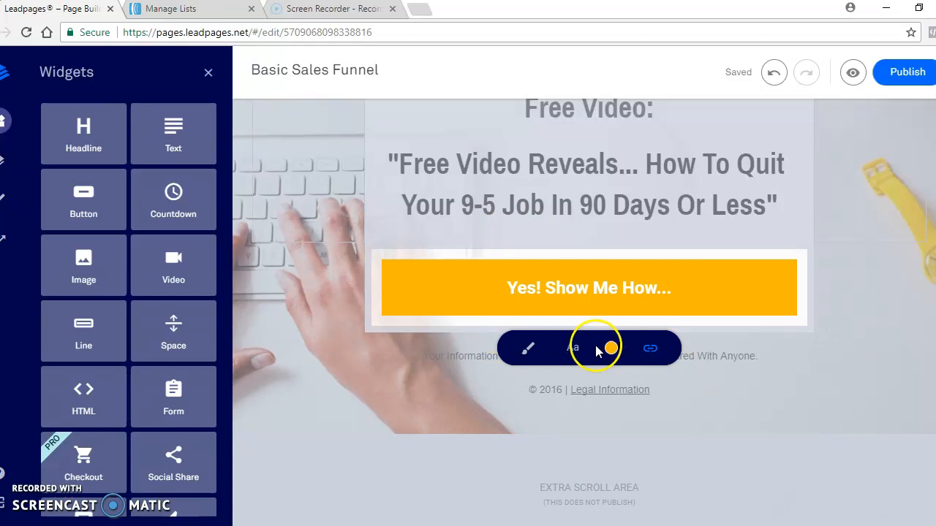
left_click(651, 354)
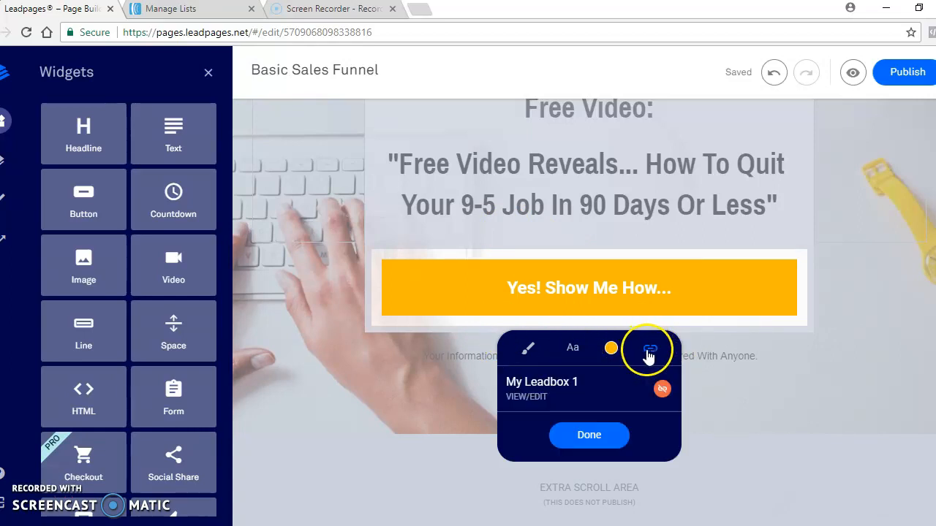
left_click(541, 405)
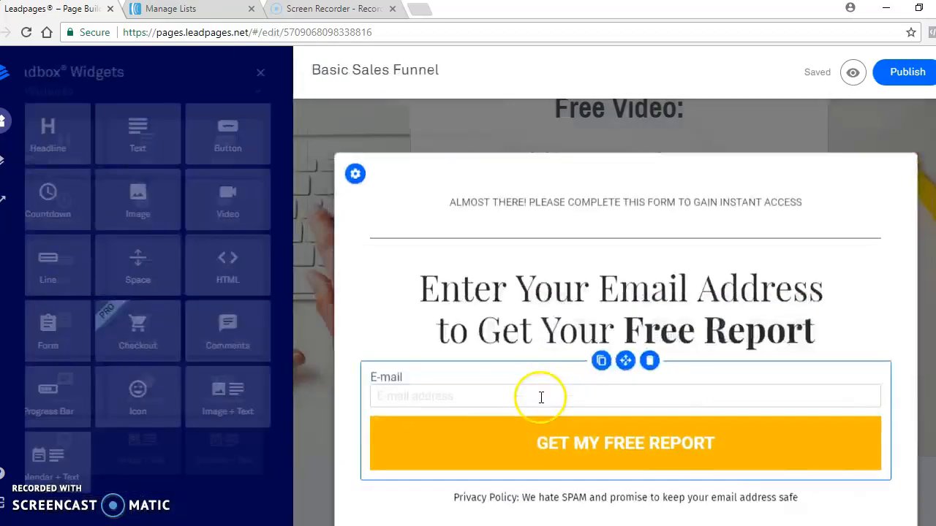
- Add an Aweber integration to the Leadbox's e-mail form and refresh its mailing lists
left_click(463, 418)
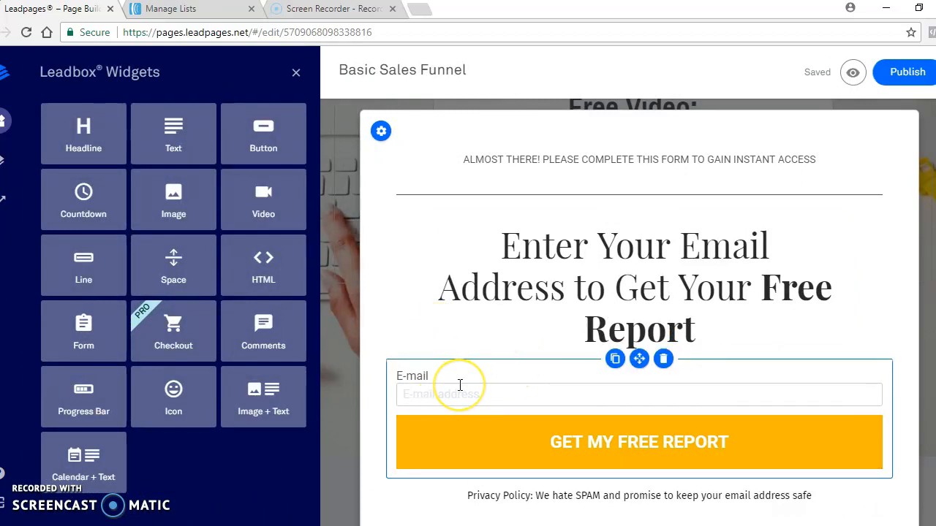
left_click(457, 391)
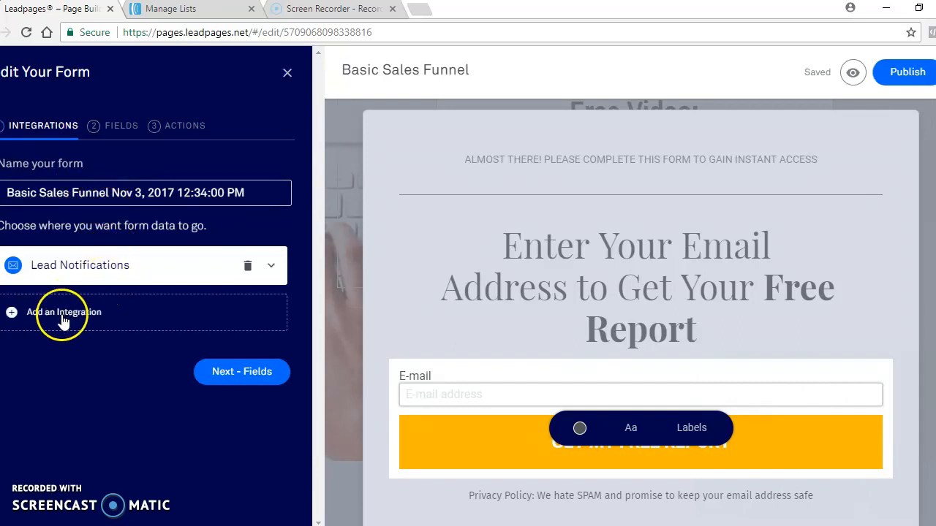
left_click(62, 319)
scroll(86, 395, "down", 1)
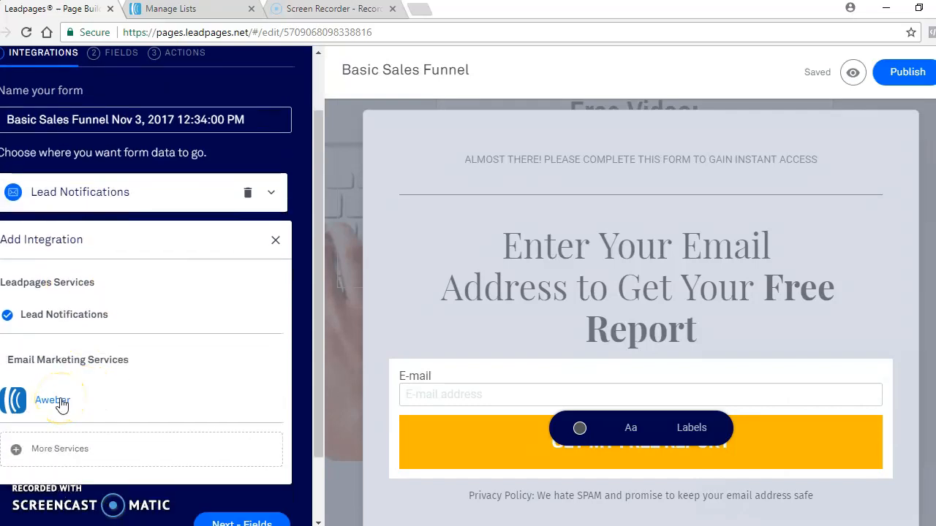
left_click(53, 400)
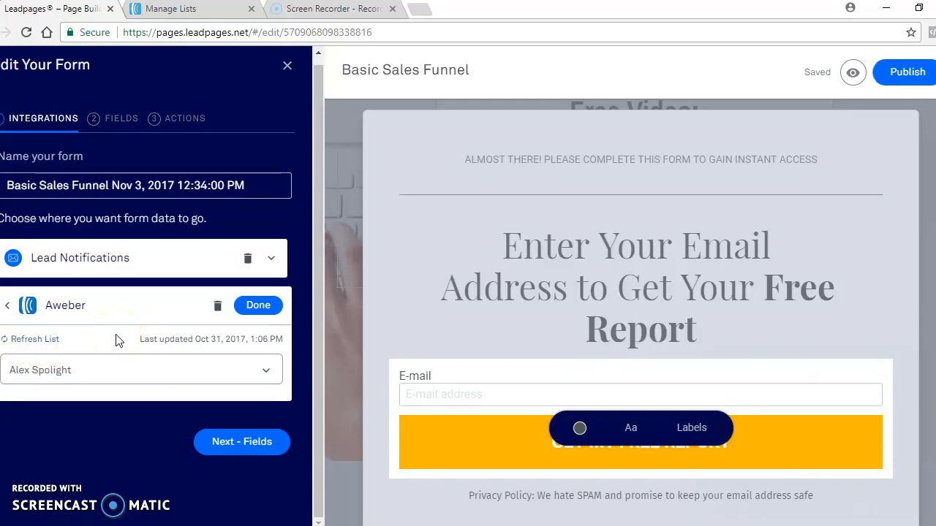
left_click(41, 342)
- Select the Force Factor list for the Aweber integration and save the integration
left_click(265, 371)
scroll(119, 344, "down", 3)
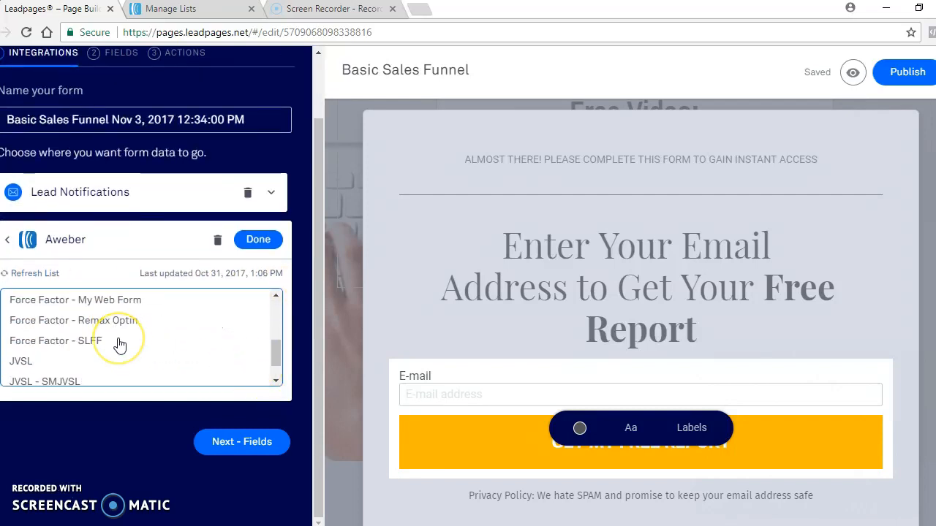
scroll(119, 344, "down", 1)
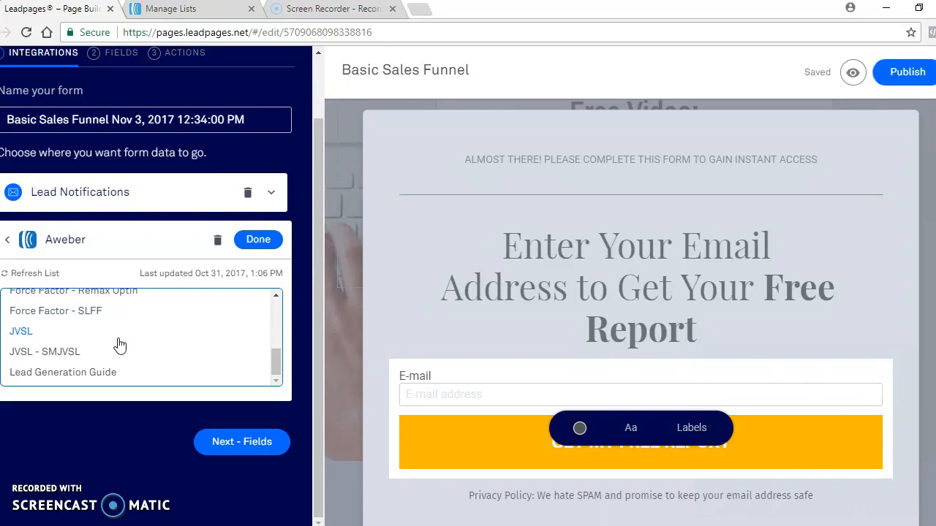
scroll(95, 362, "up", 5)
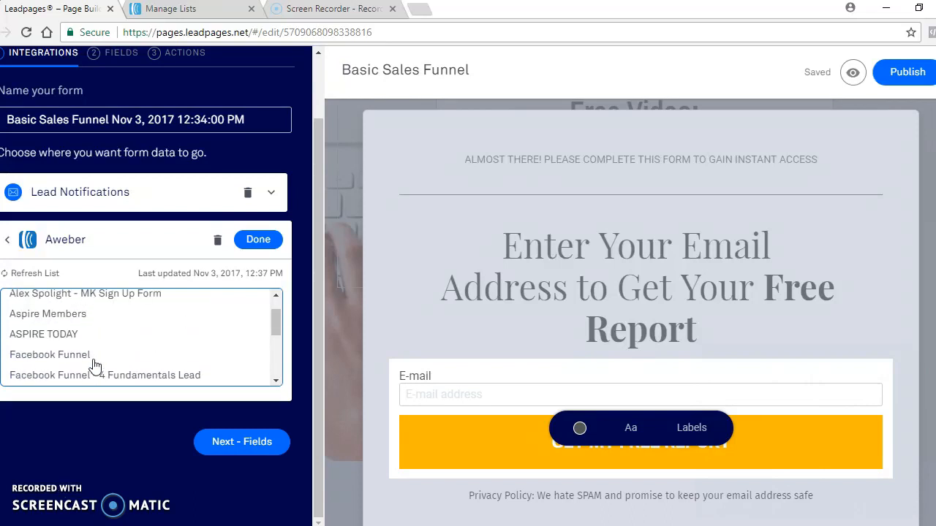
scroll(95, 366, "up", 1)
scroll(95, 366, "down", 2)
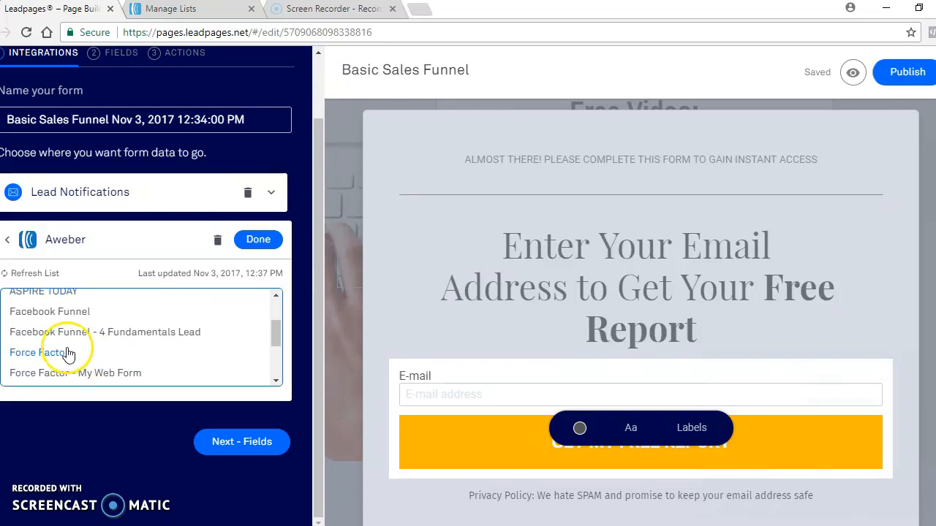
left_click(69, 353)
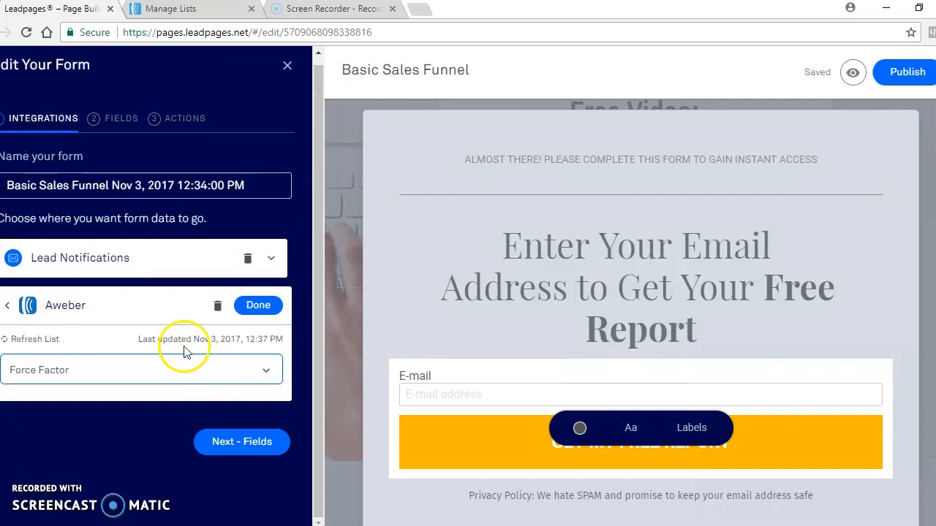
left_click(256, 307)
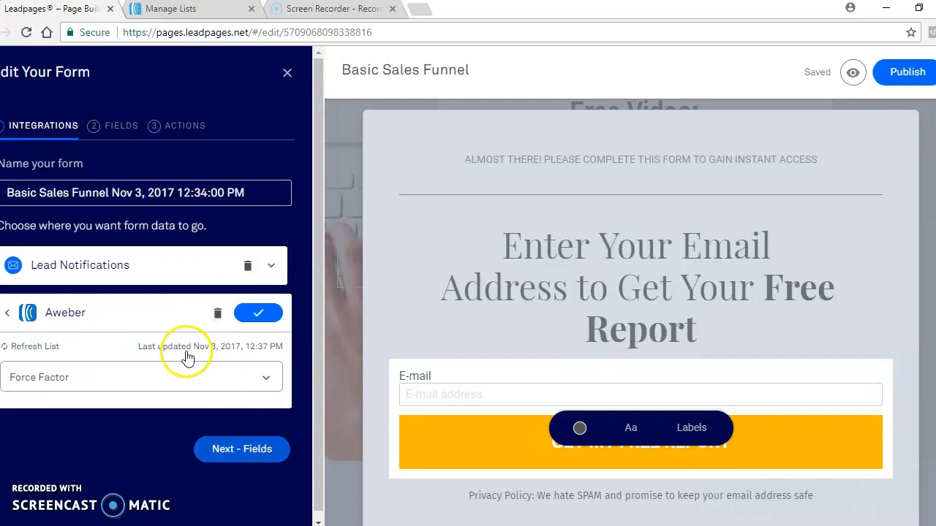
- Add a First Name field to the form and make it required
left_click(117, 126)
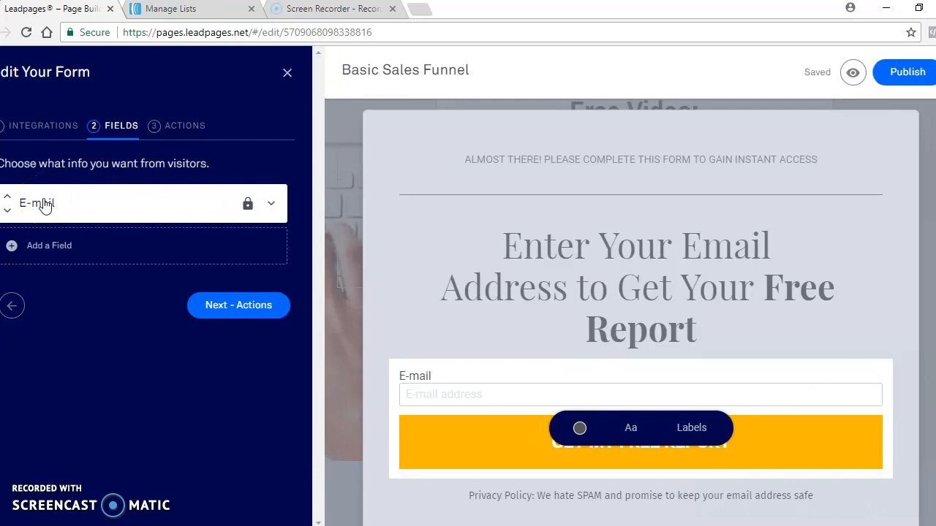
left_click(46, 246)
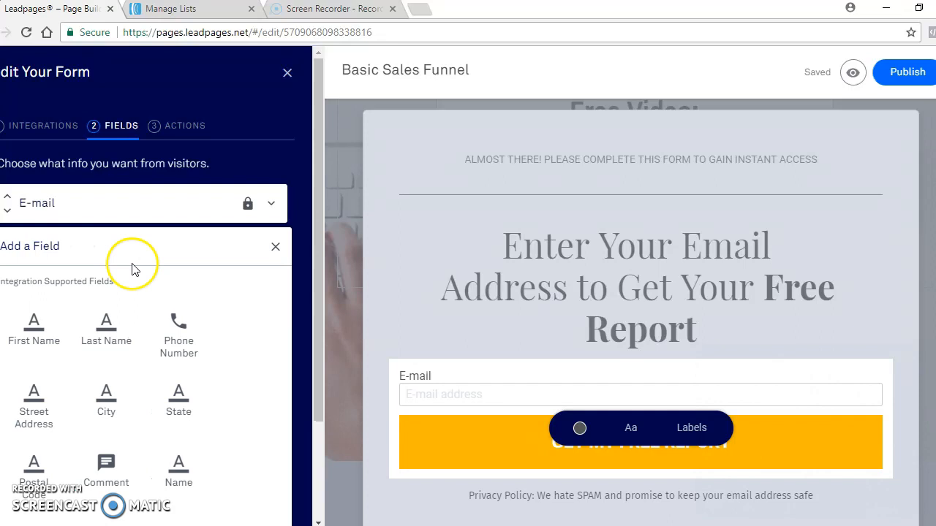
left_click(37, 319)
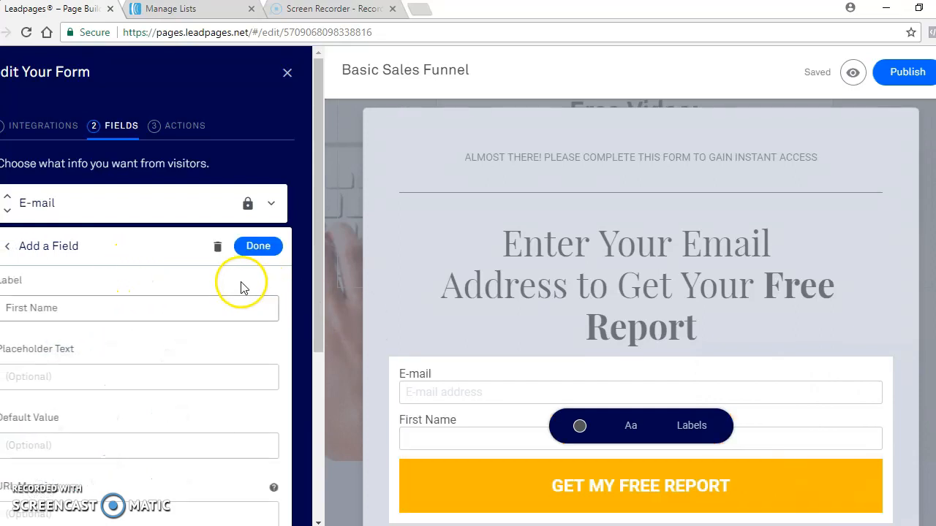
left_click(69, 305)
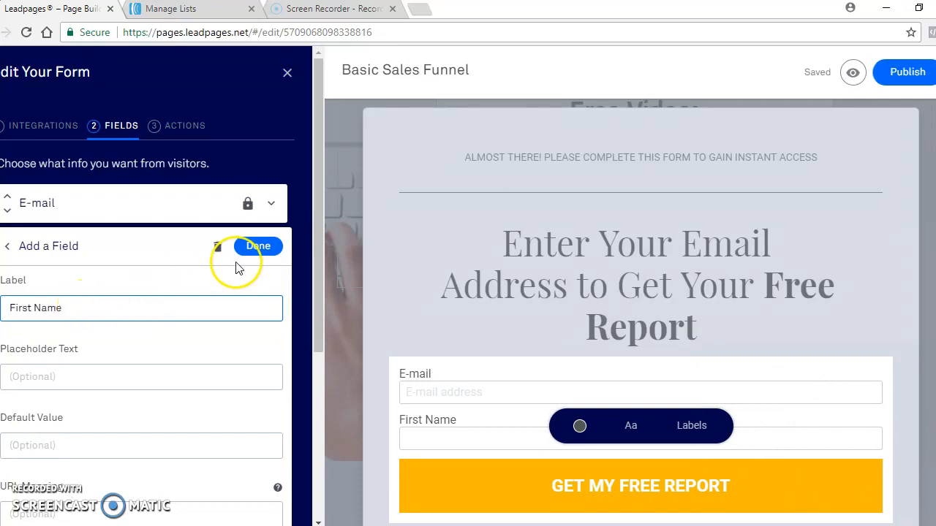
scroll(213, 328, "down", 4)
left_click(7, 285)
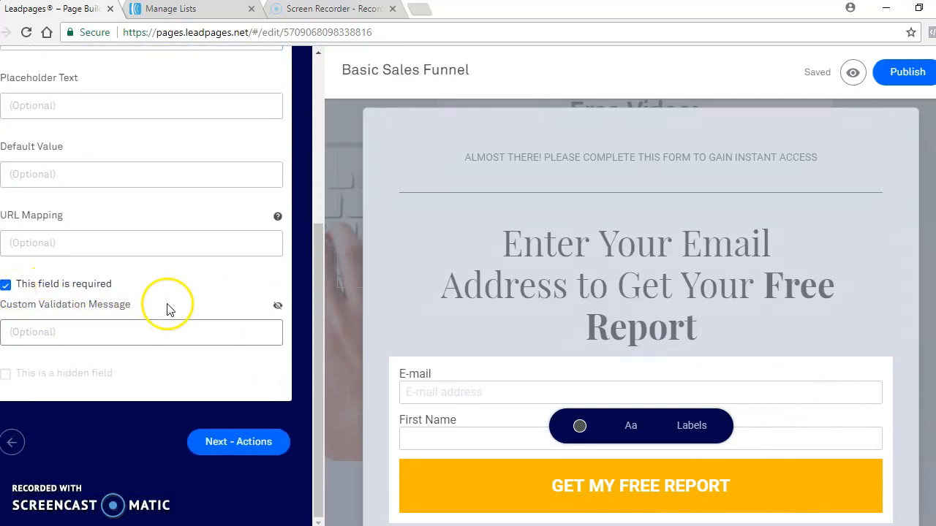
- Give the First Name field the validation message "Please enter your first name" and place the field above E-mail
left_click(144, 331)
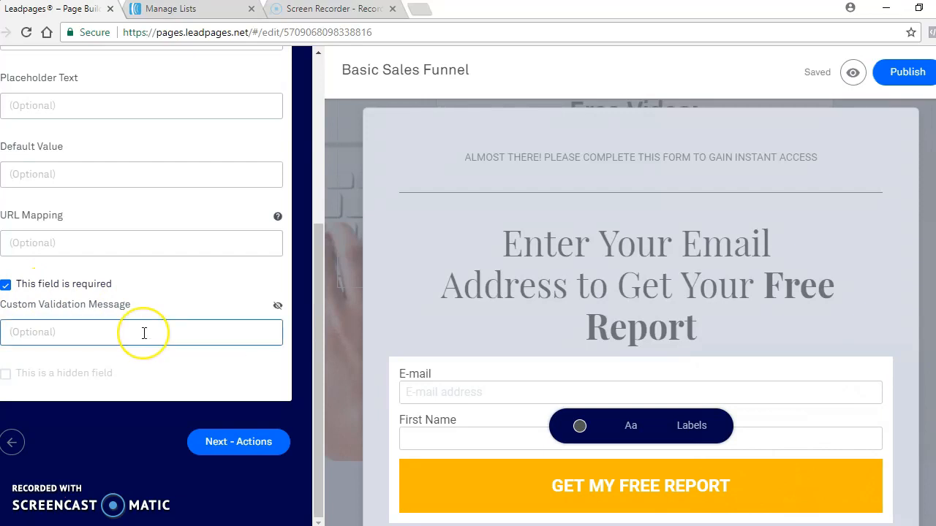
type("Please enter your first name")
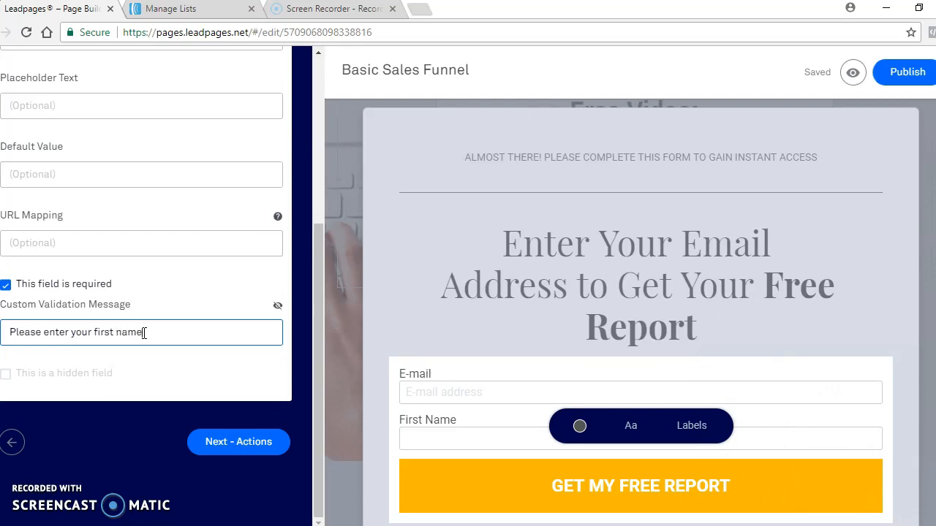
left_click(232, 442)
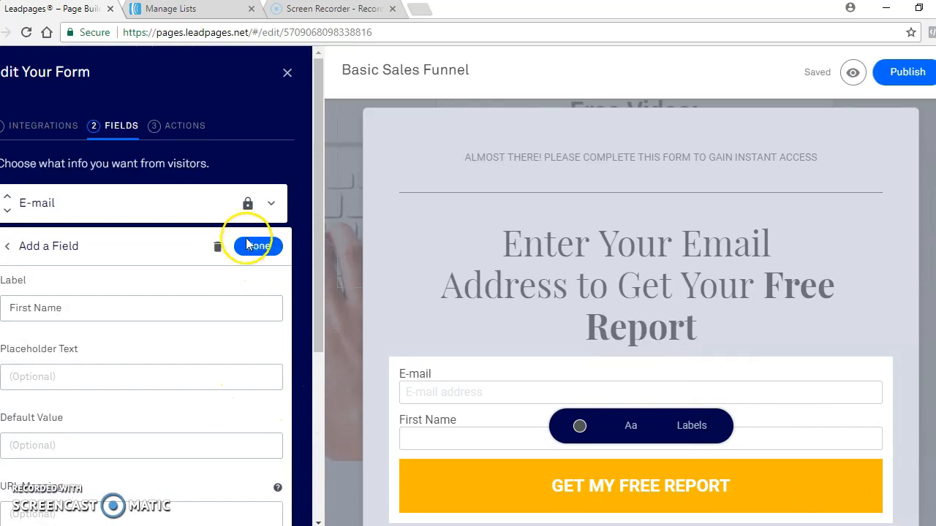
left_click(256, 246)
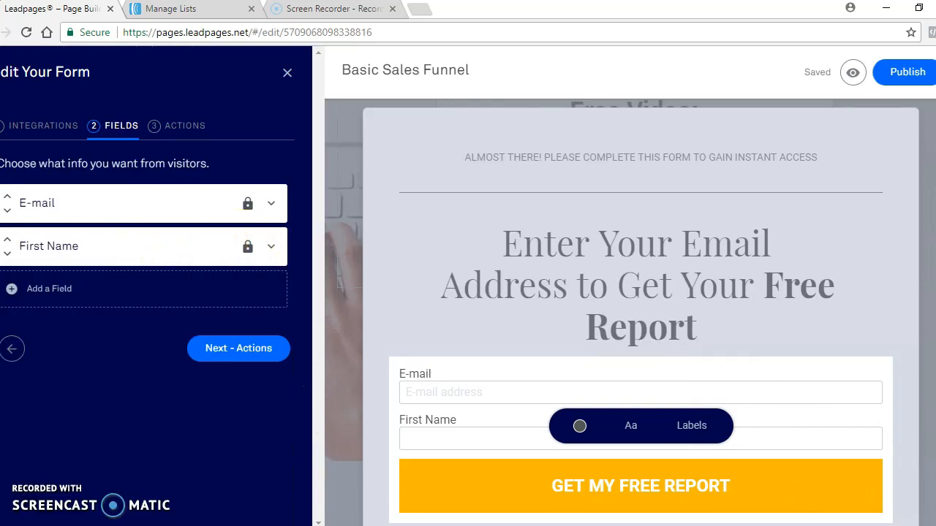
left_click(7, 240)
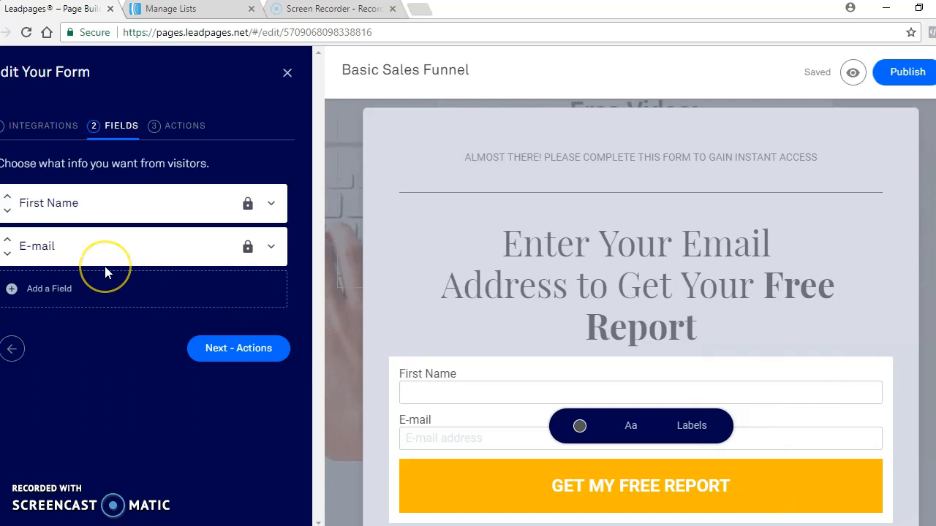
- Set the form to send visitors to the "Confirmation Thank You" Leadpage, and save the form
left_click(248, 350)
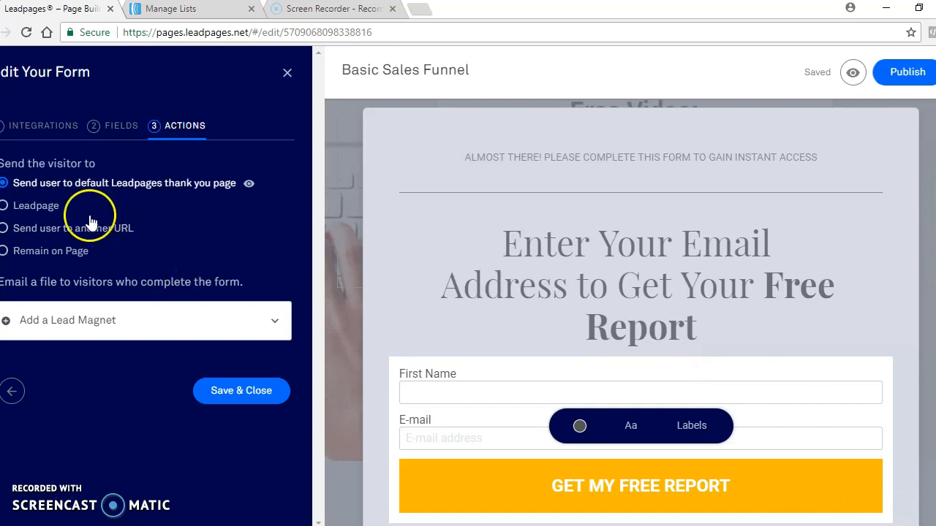
left_click(5, 208)
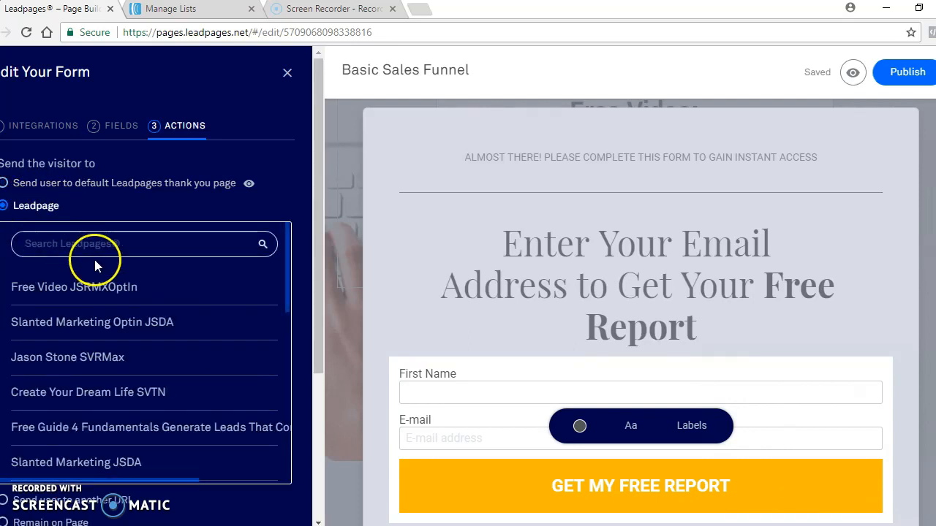
left_click(181, 326)
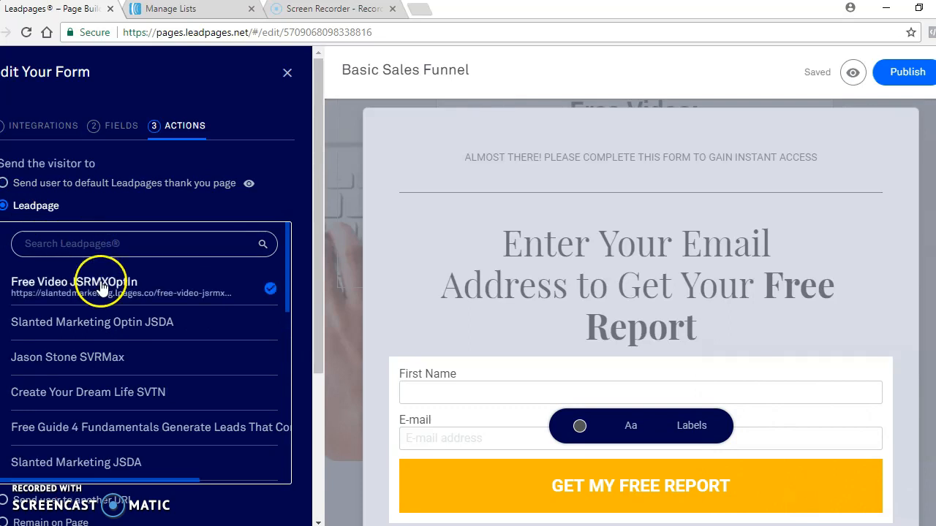
scroll(163, 314, "down", 2)
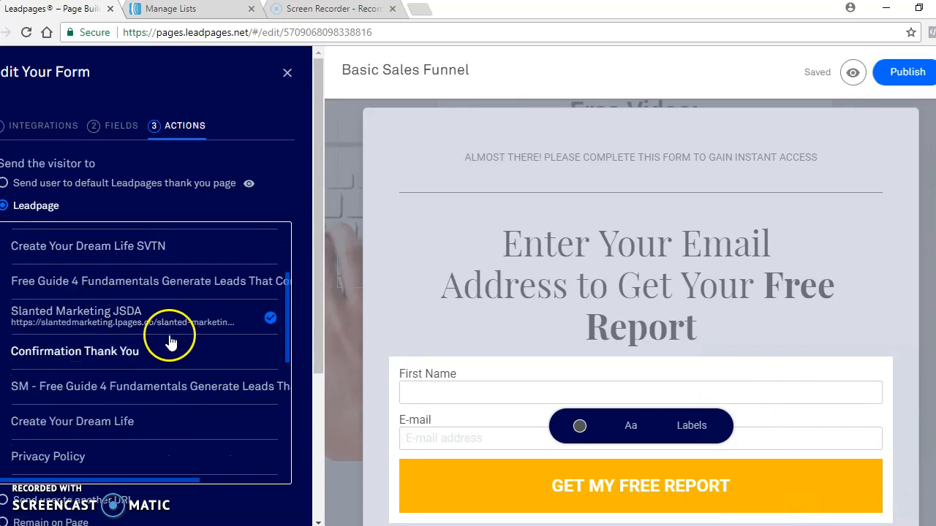
left_click(129, 354)
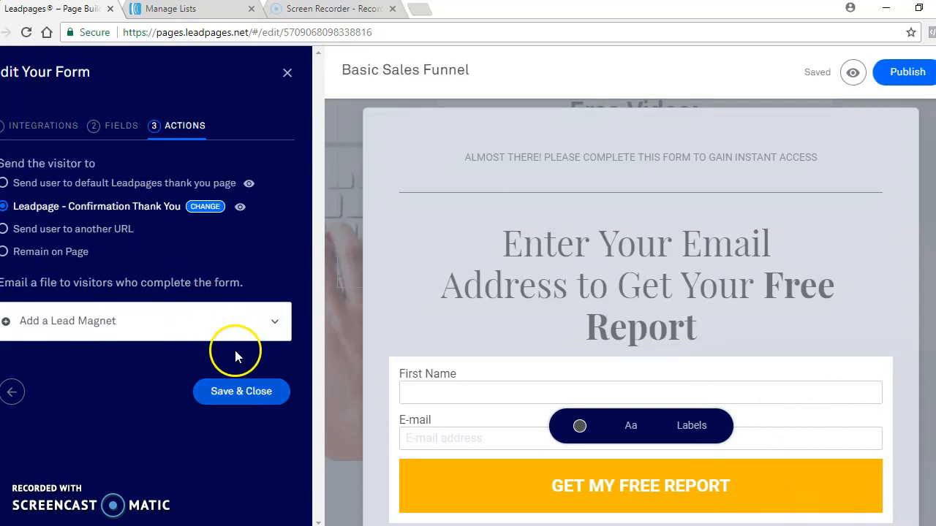
left_click(241, 392)
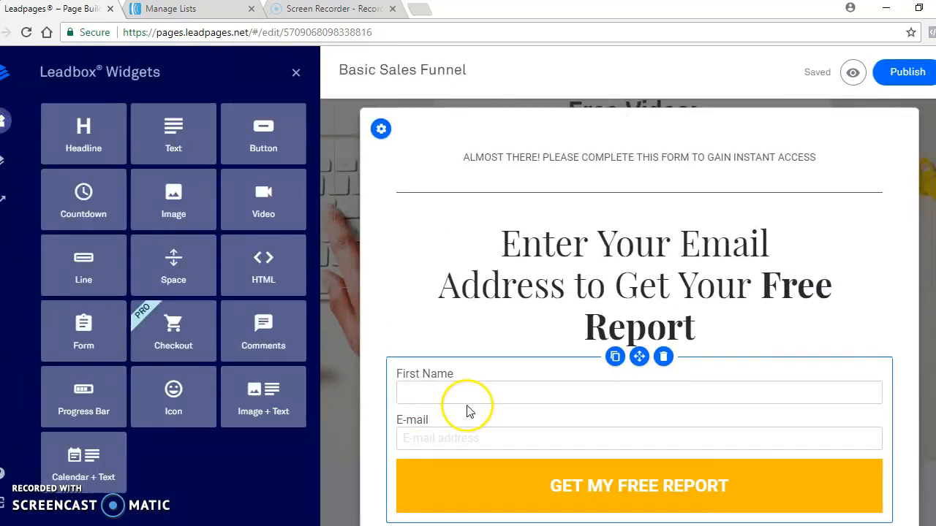
- Place the First Name and E-mail labels inside the form's input boxes
left_click(440, 385)
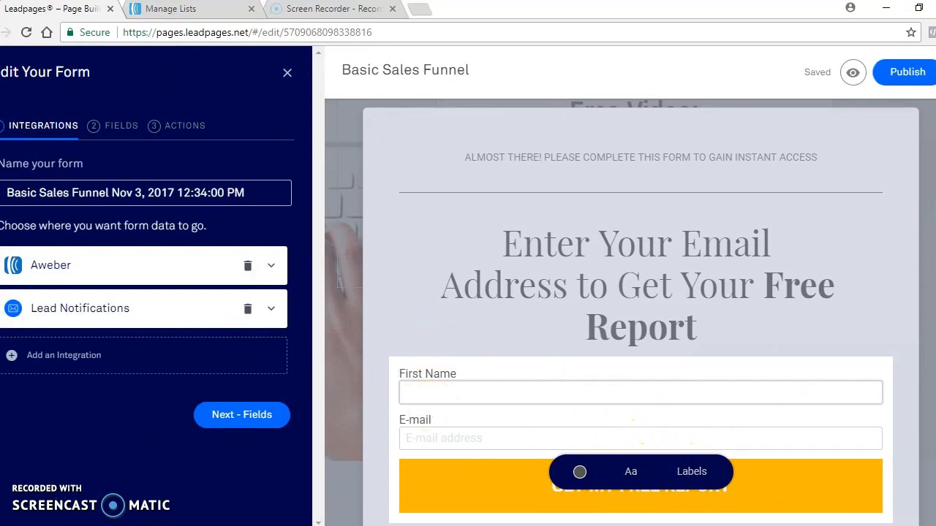
left_click(691, 474)
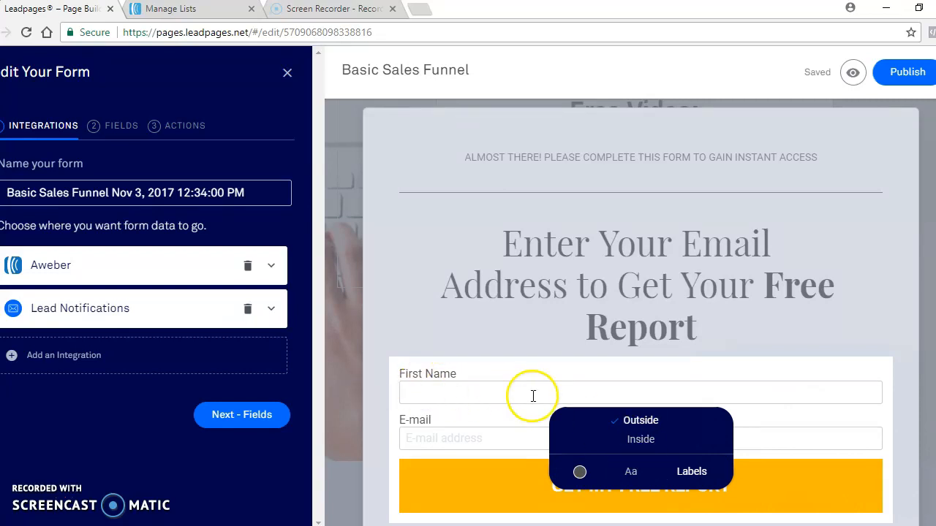
left_click(641, 439)
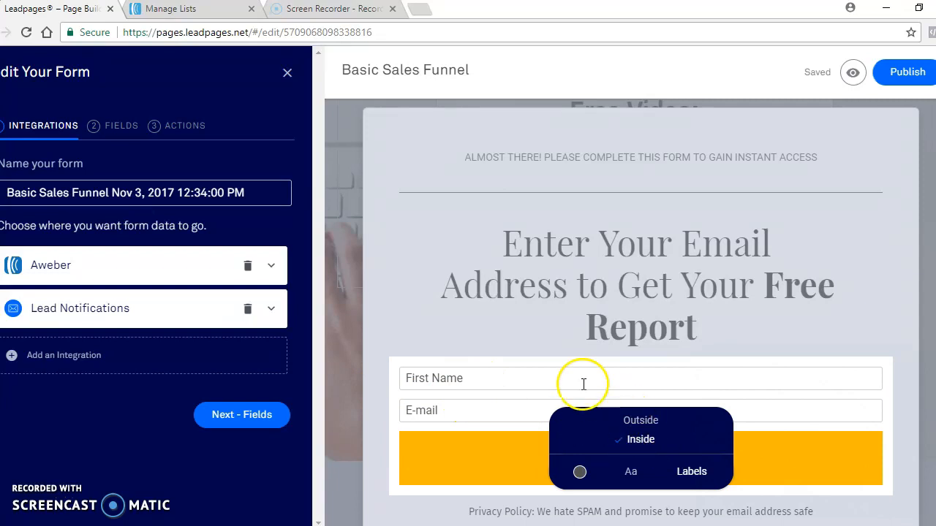
left_click(536, 377)
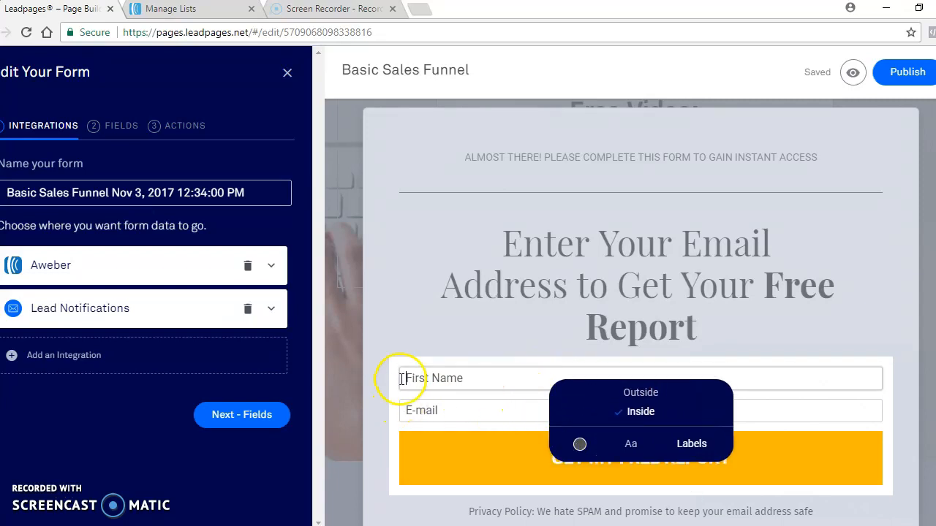
left_click(463, 383)
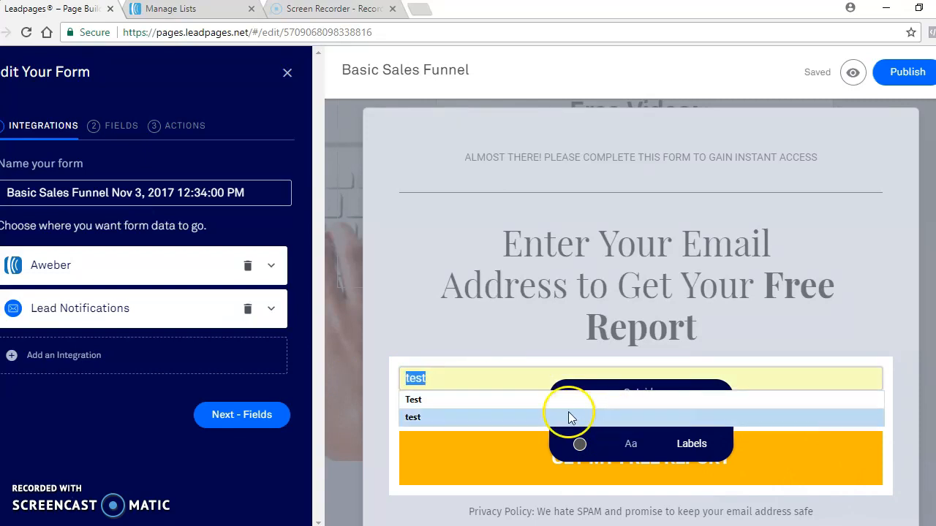
left_click(456, 351)
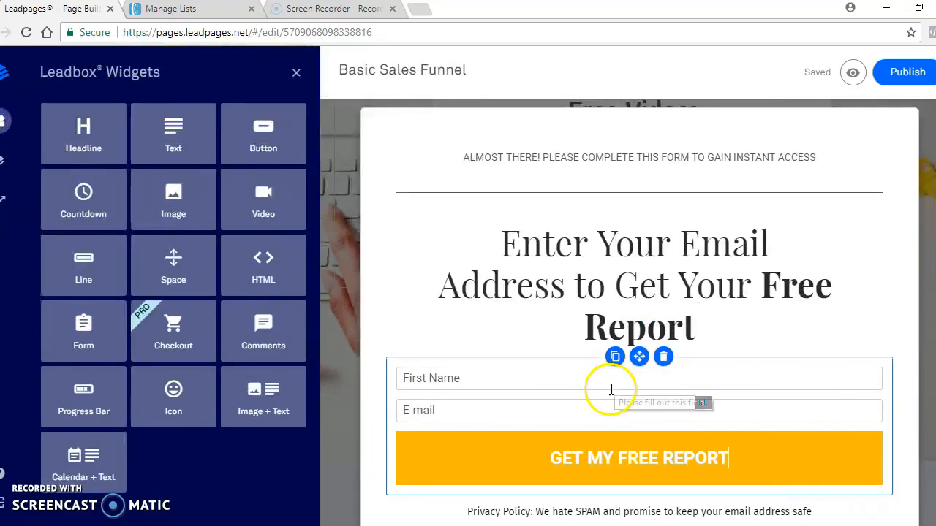
left_click(595, 450)
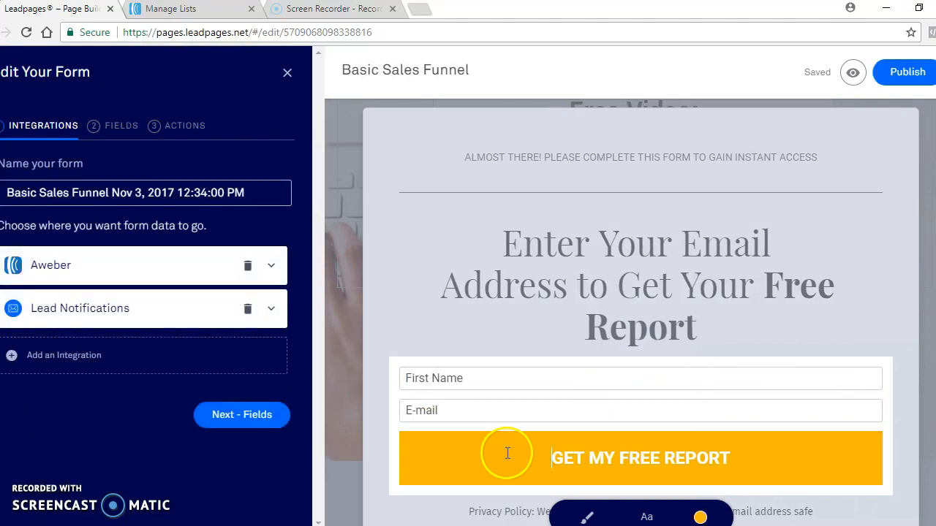
left_click(560, 473)
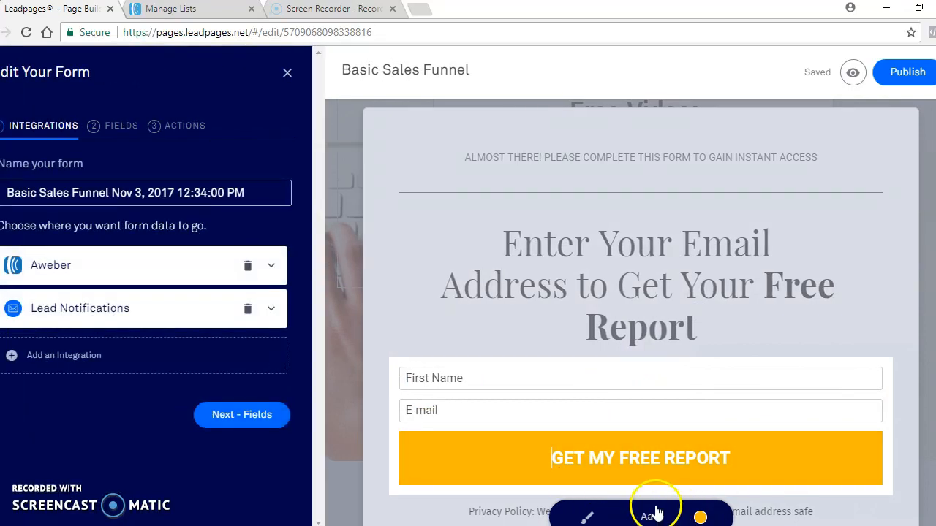
scroll(563, 434, "down", 1)
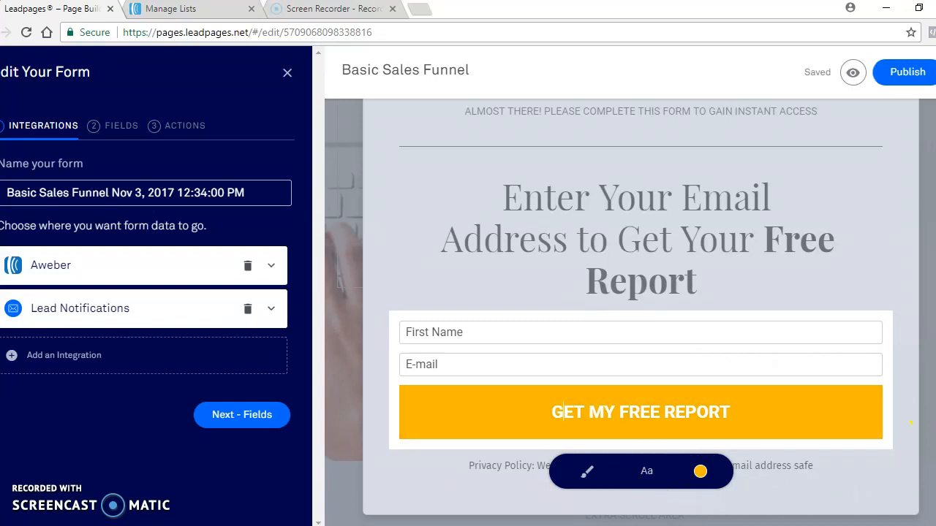
left_click(831, 299)
left_click(589, 329)
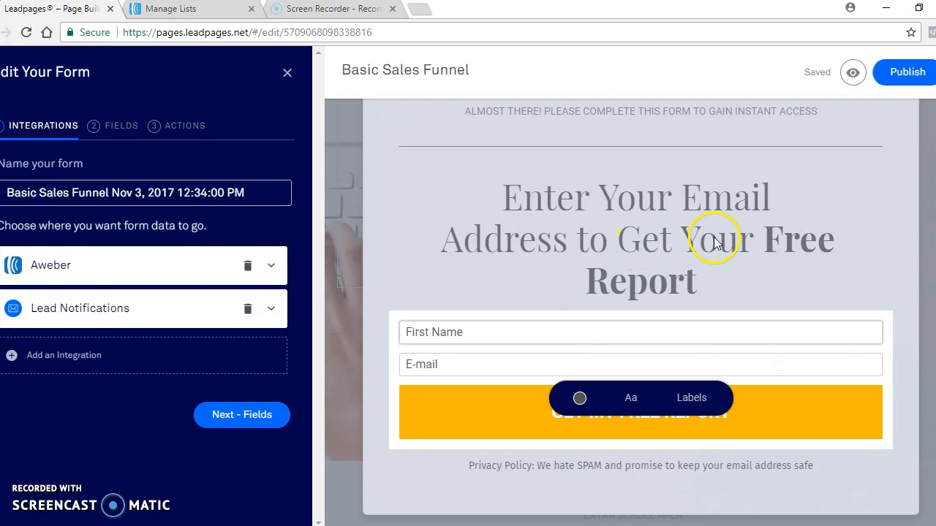
left_click(720, 330)
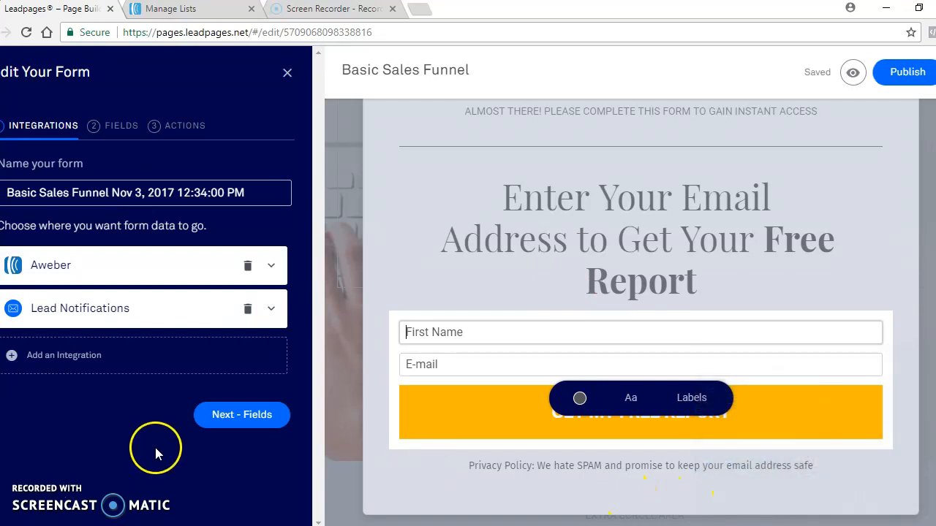
left_click(611, 328)
left_click(465, 413)
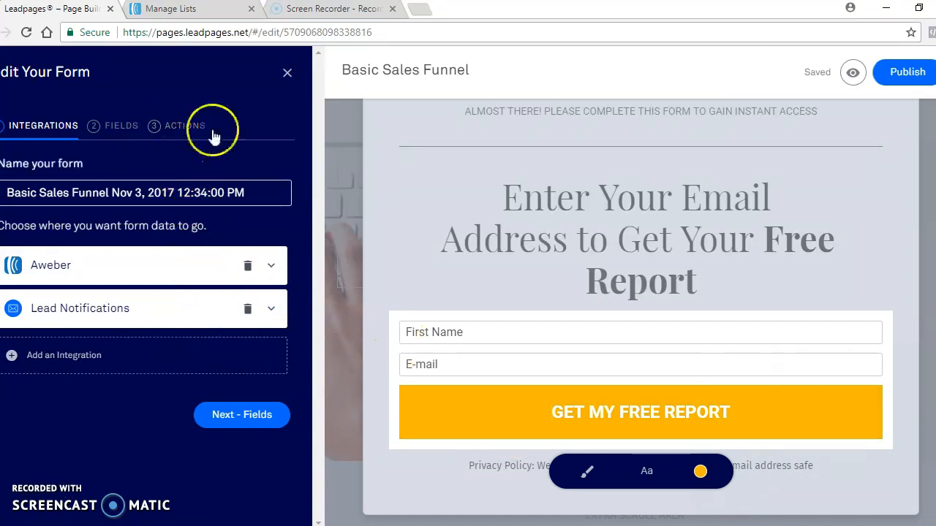
- Publish the Basic Sales Funnel page and dismiss the publishing confirmation
left_click(906, 73)
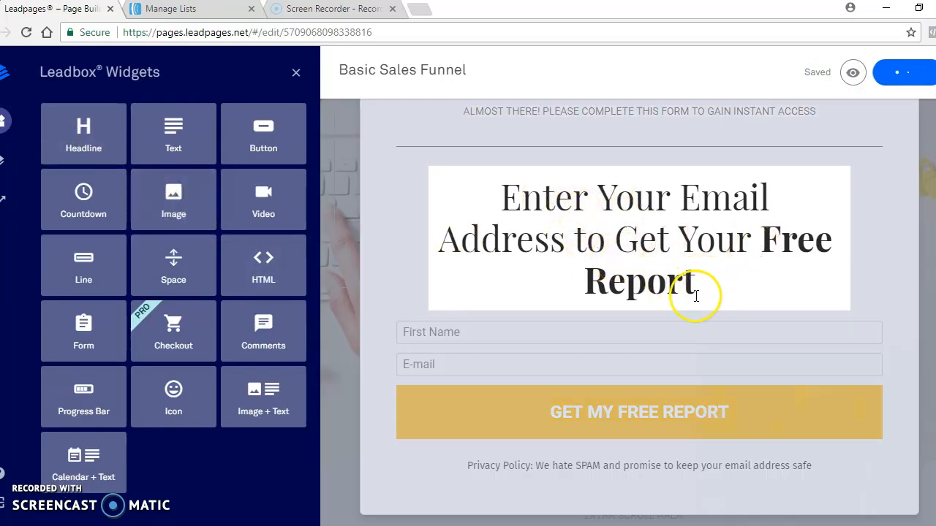
left_click_drag(702, 285, 493, 205)
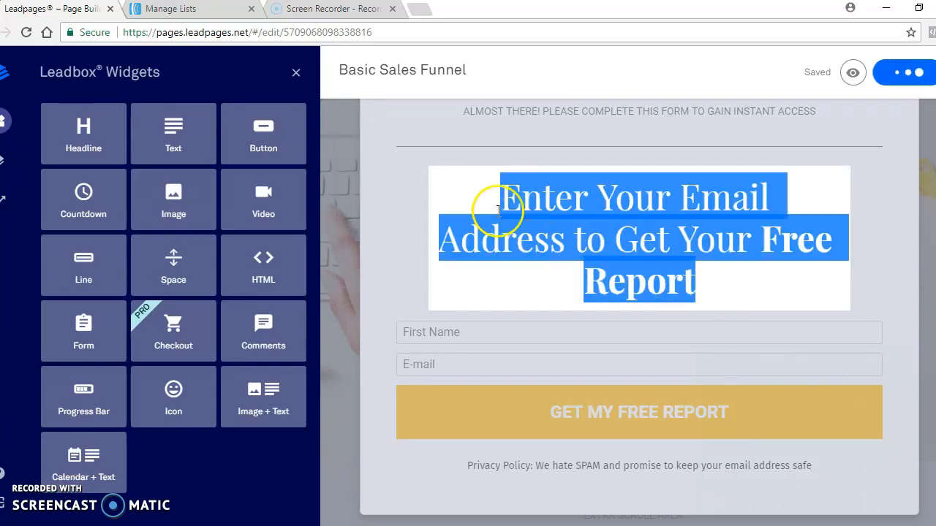
left_click(773, 233)
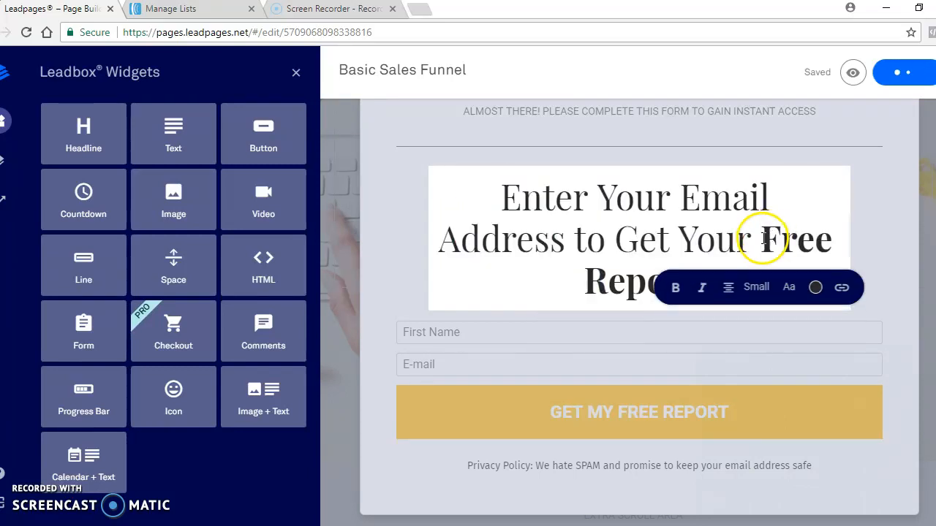
left_click_drag(680, 235, 689, 260)
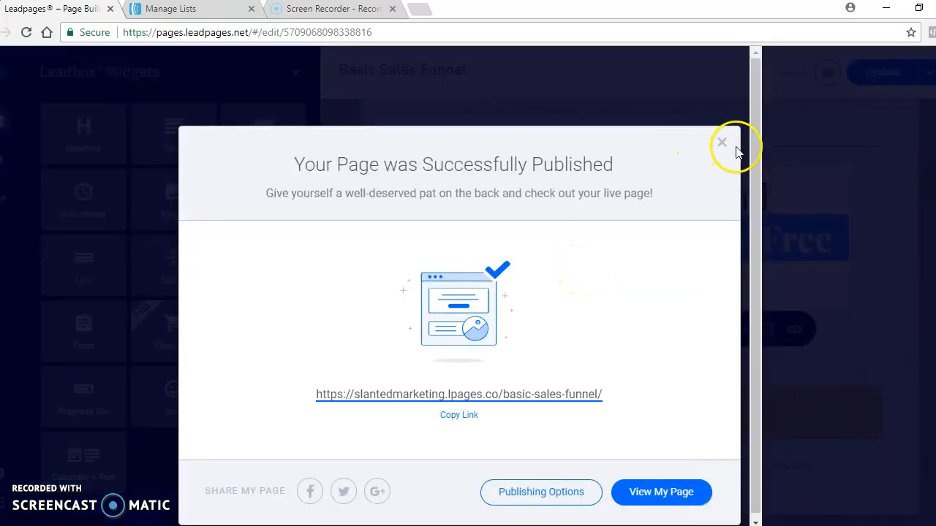
left_click(722, 143)
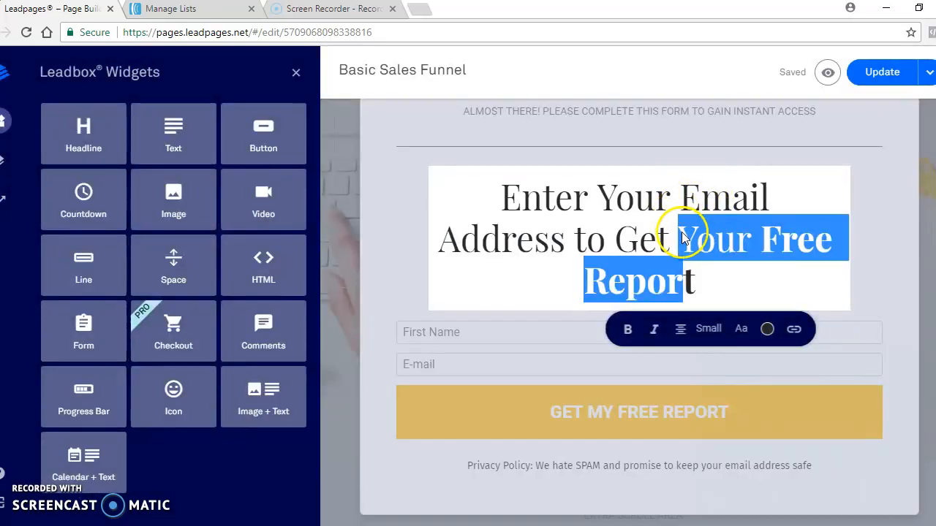
- Replace "Your Free Report" in the Leadbox headline with "Instant Access To Free Video"
left_click(698, 250)
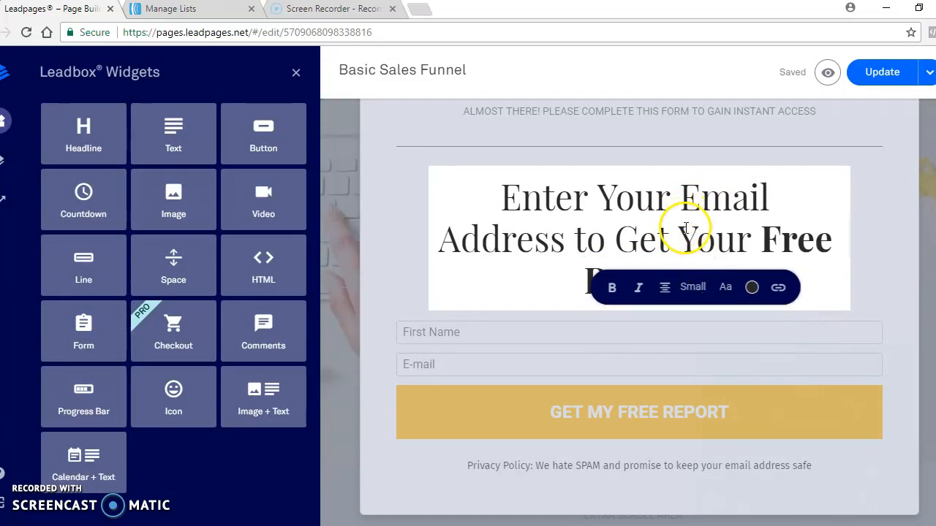
left_click_drag(683, 232, 728, 286)
type("In")
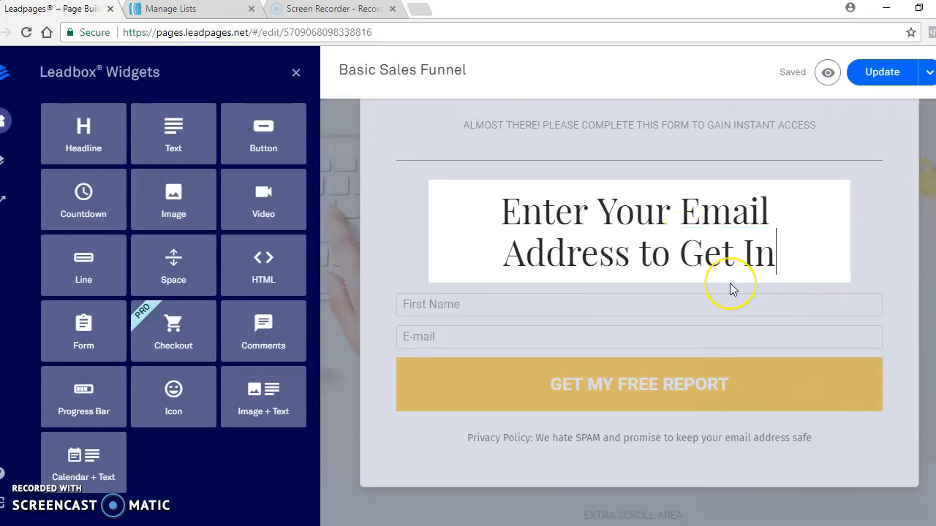
type("stant A")
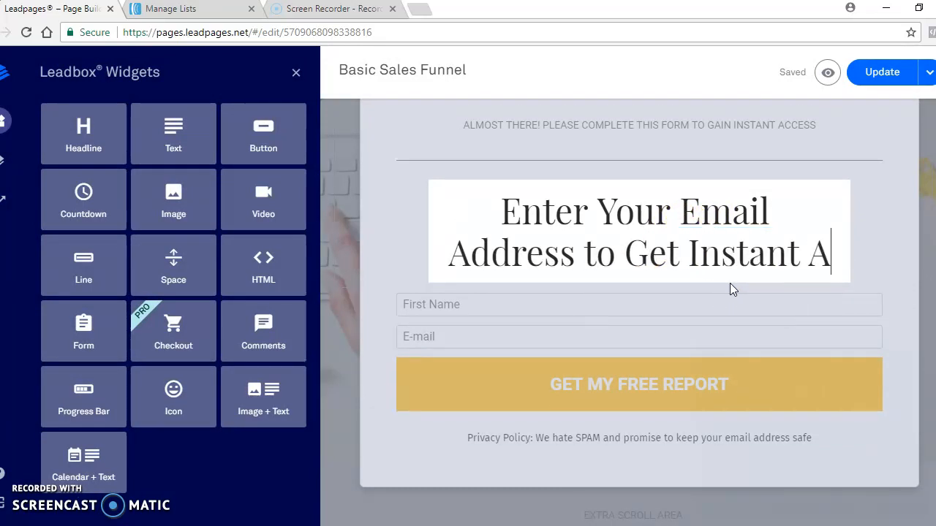
type("ccess To ")
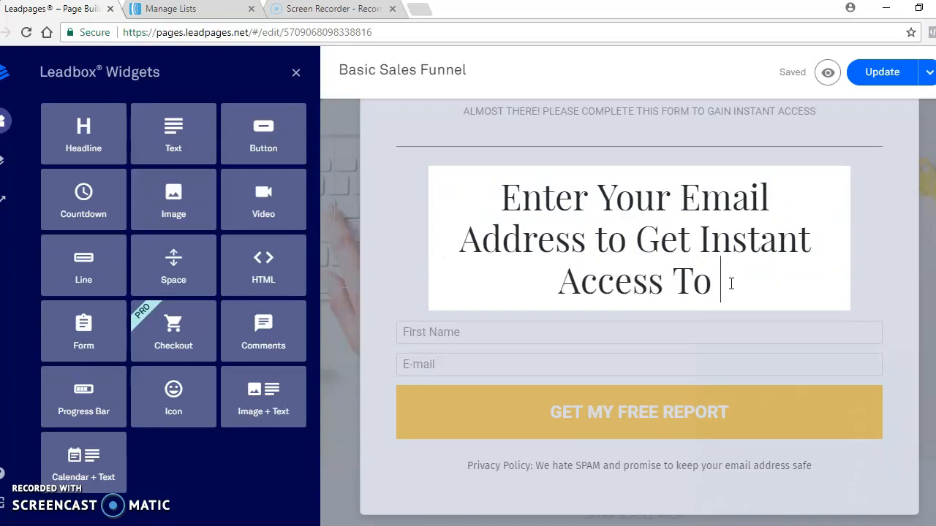
type("Fre")
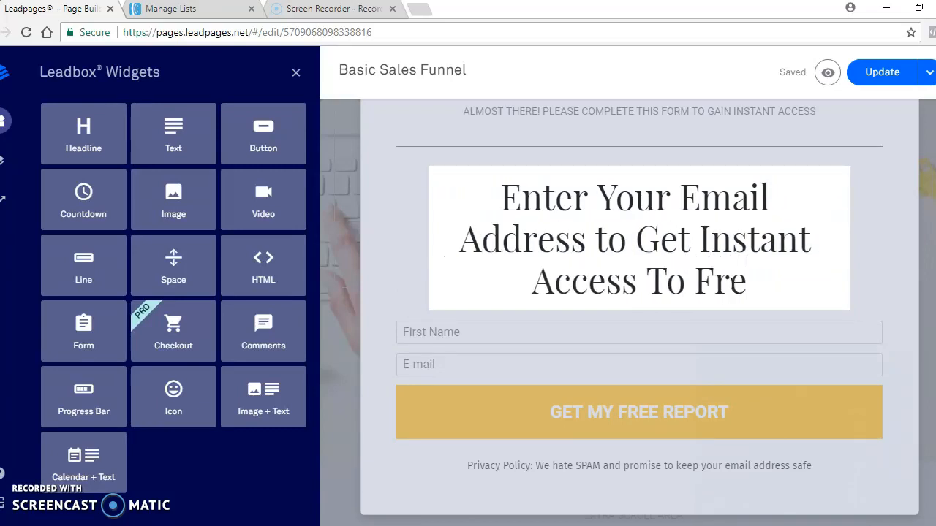
type("e Video")
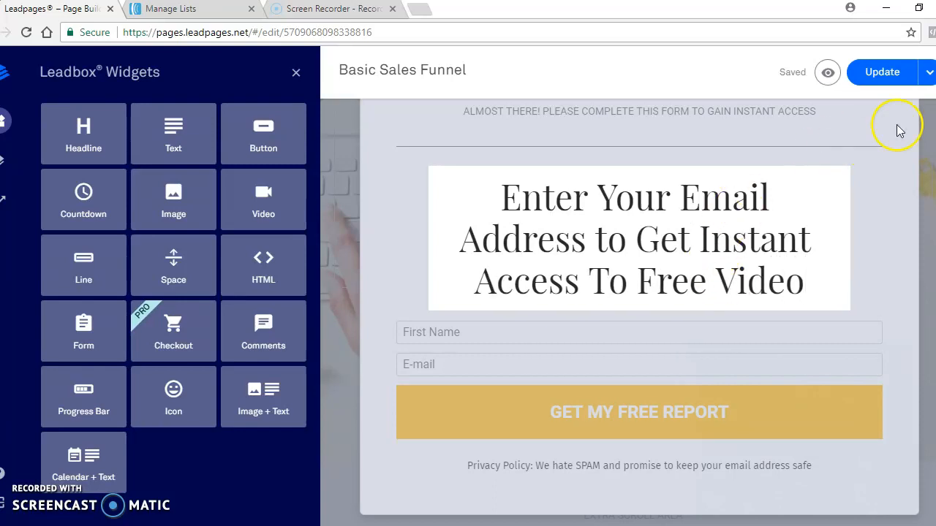
- Update the published page and open the opt-in form on its live version
left_click(876, 71)
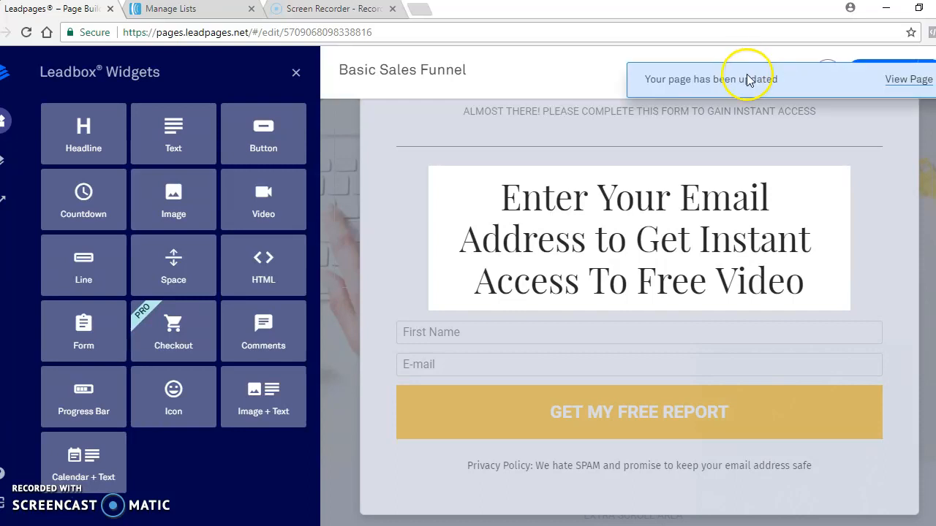
left_click(914, 82)
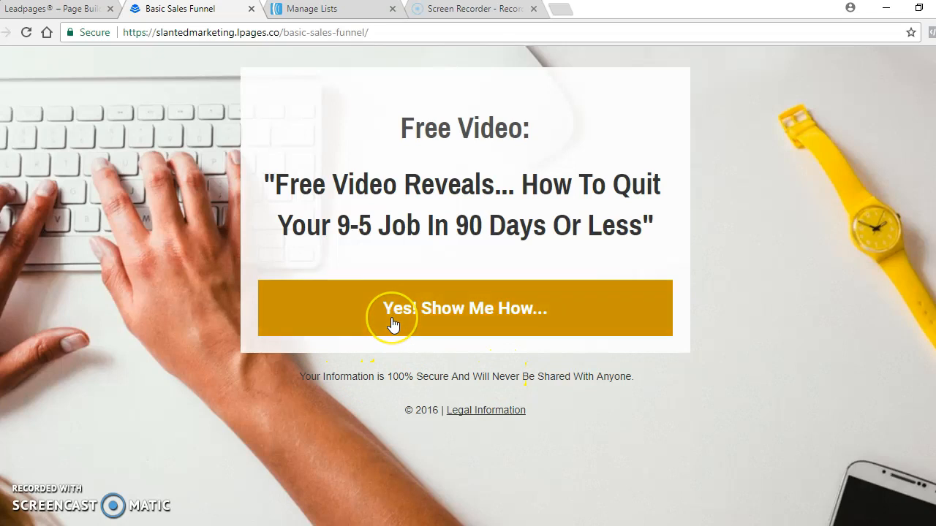
left_click(395, 325)
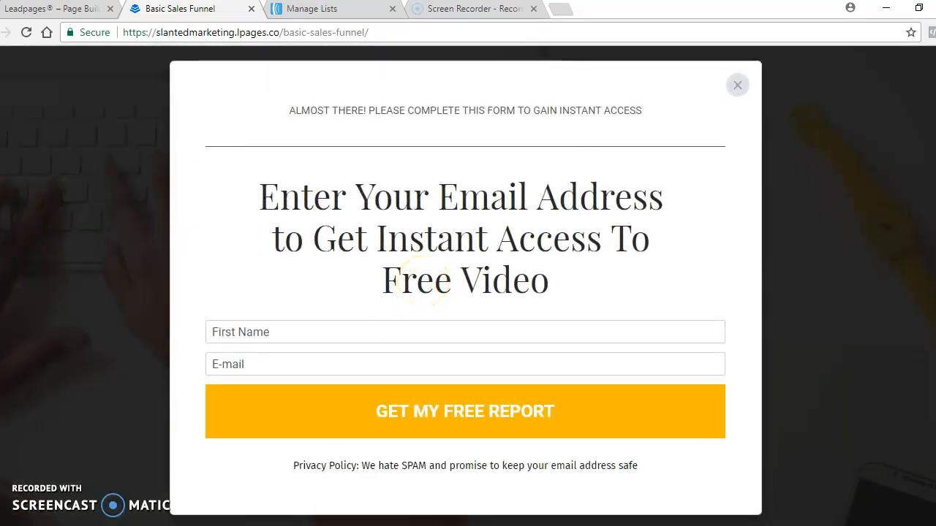
- Submit the live opt-in form with the first name "test" and the subscriber's e-mail address
mouse_move(411, 504)
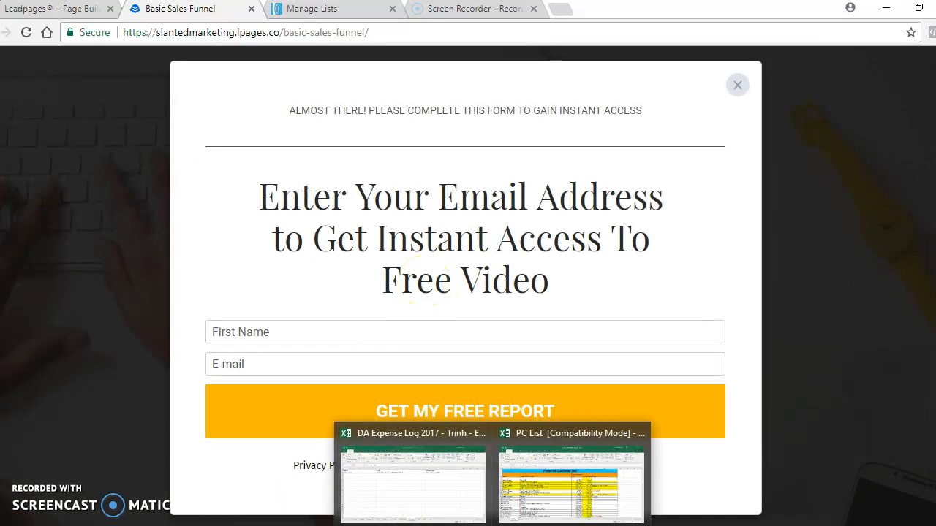
left_click(220, 332)
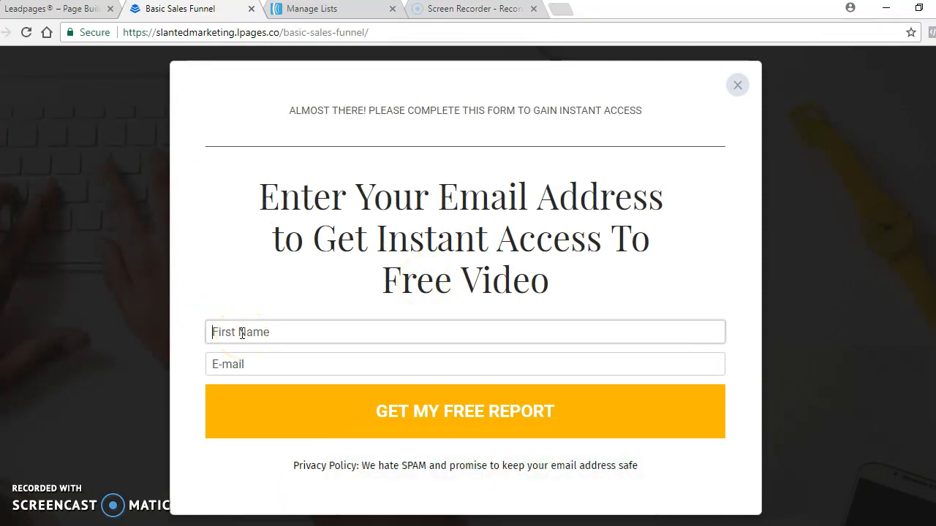
type("test")
key("Tab")
type("tri")
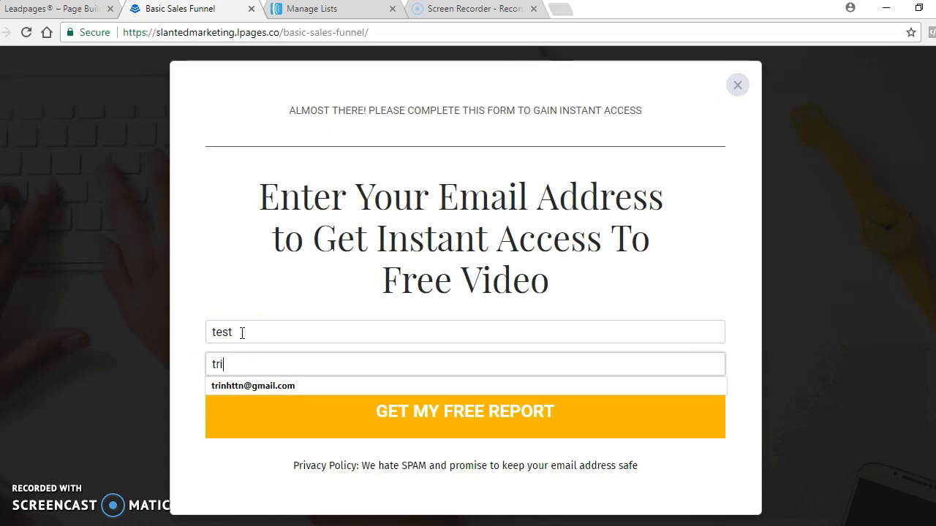
key("Down")
key("Return")
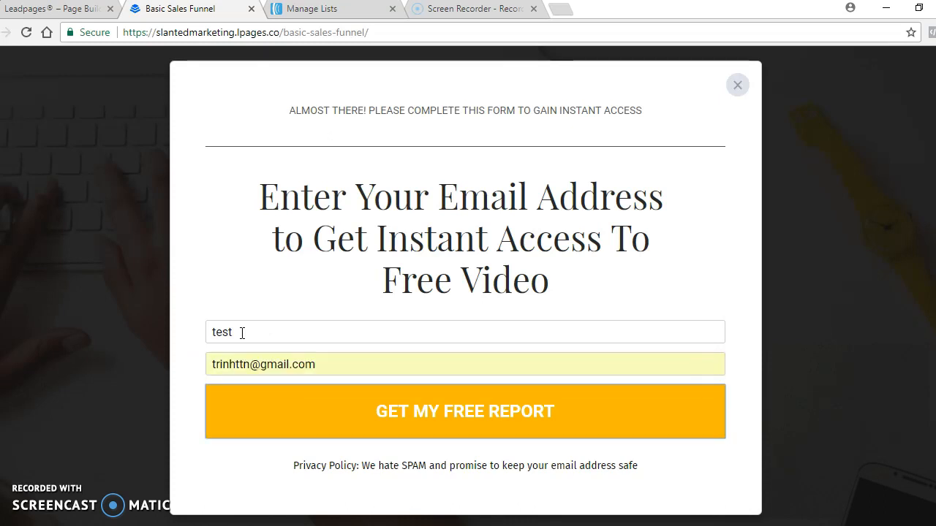
left_click(388, 413)
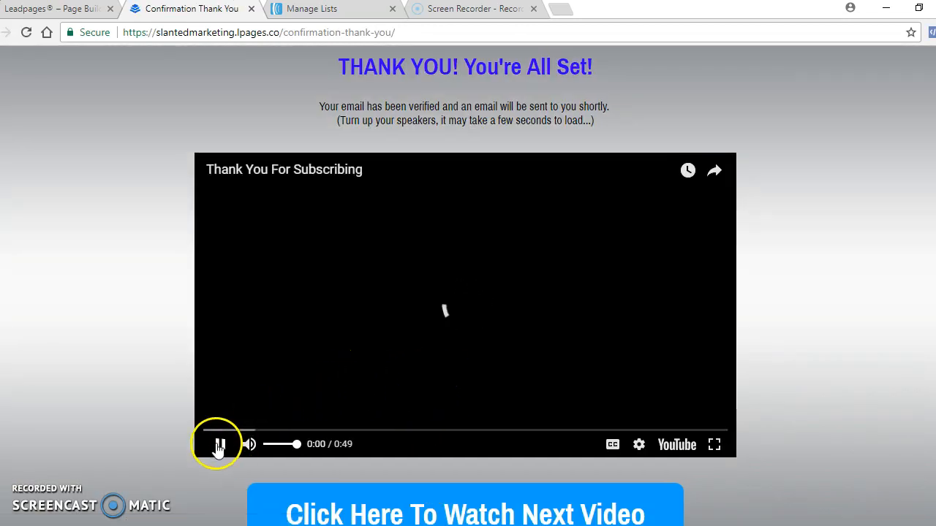
- Pause the video on the Confirmation Thank You page and follow the page's link to the next video
left_click(219, 448)
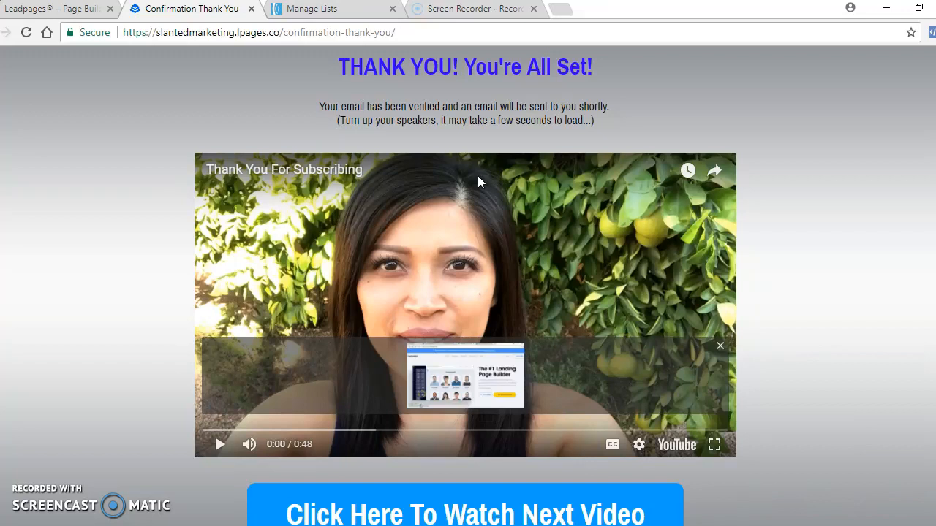
scroll(478, 179, "down", 2)
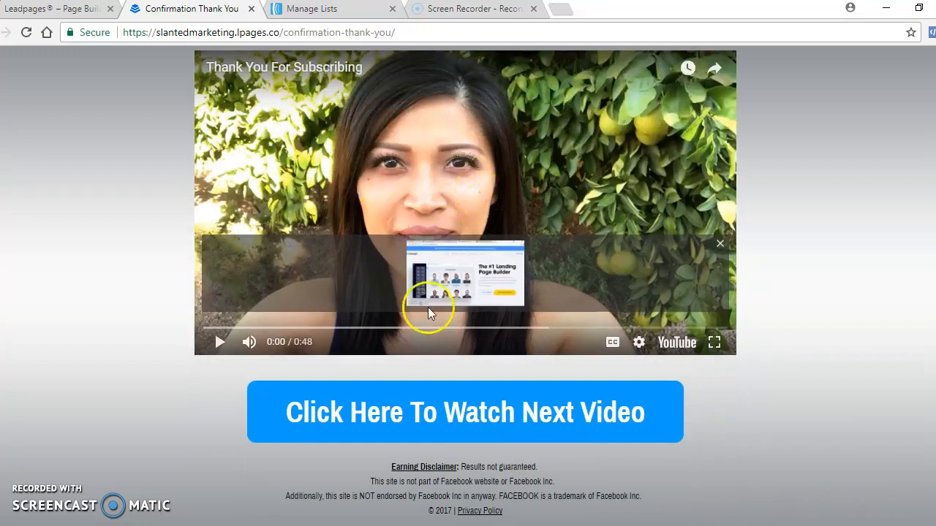
left_click(428, 412)
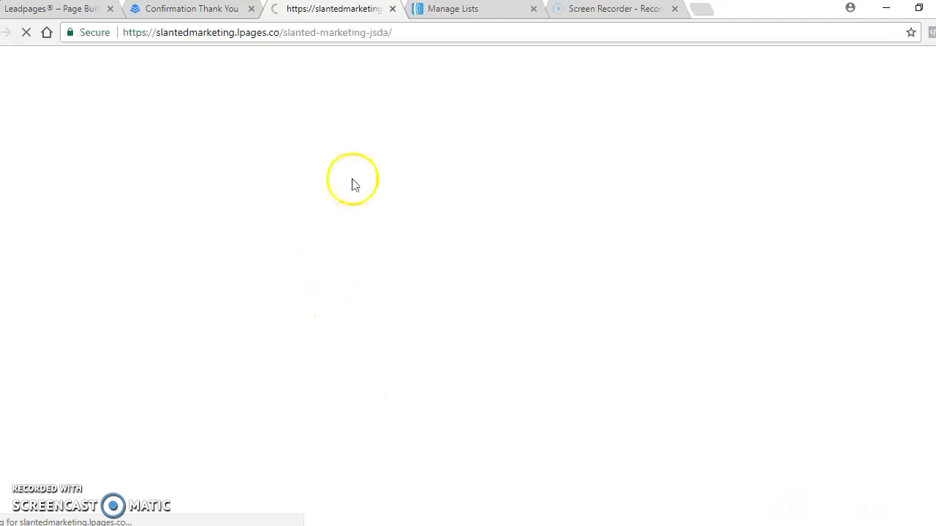
- Examine the Slanted Marketing JSDA page's video and trial offer sections, and return to the Leadpages page builder
scroll(353, 156, "down", 2)
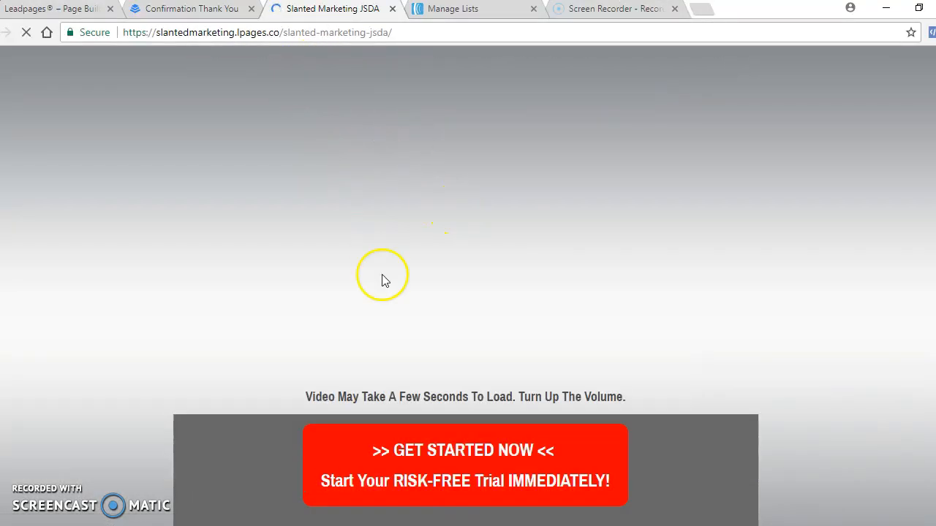
scroll(334, 230, "up", 2)
scroll(335, 234, "down", 12)
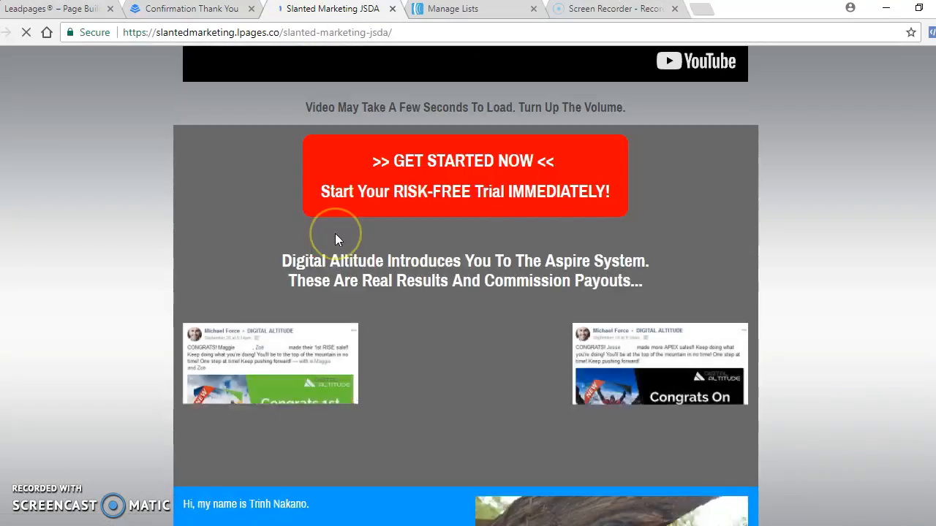
scroll(335, 233, "up", 10)
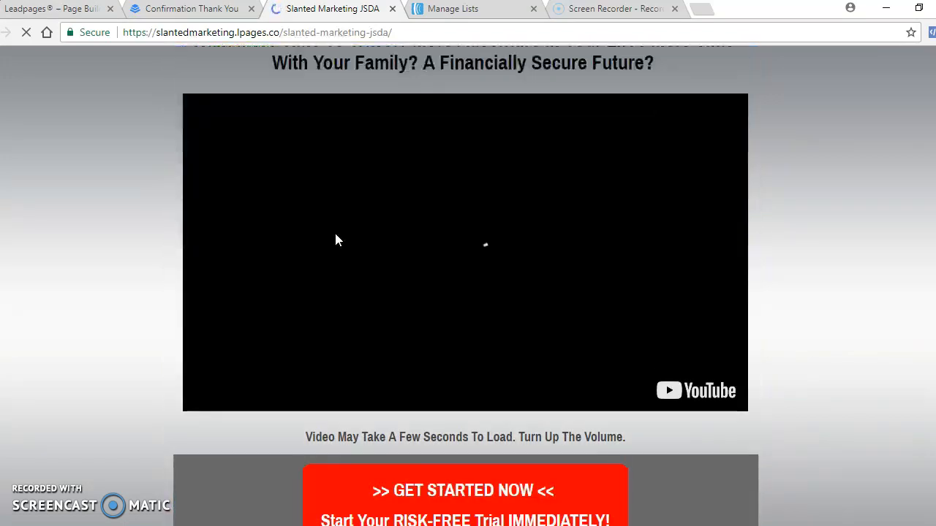
left_click(319, 353)
left_click(348, 346)
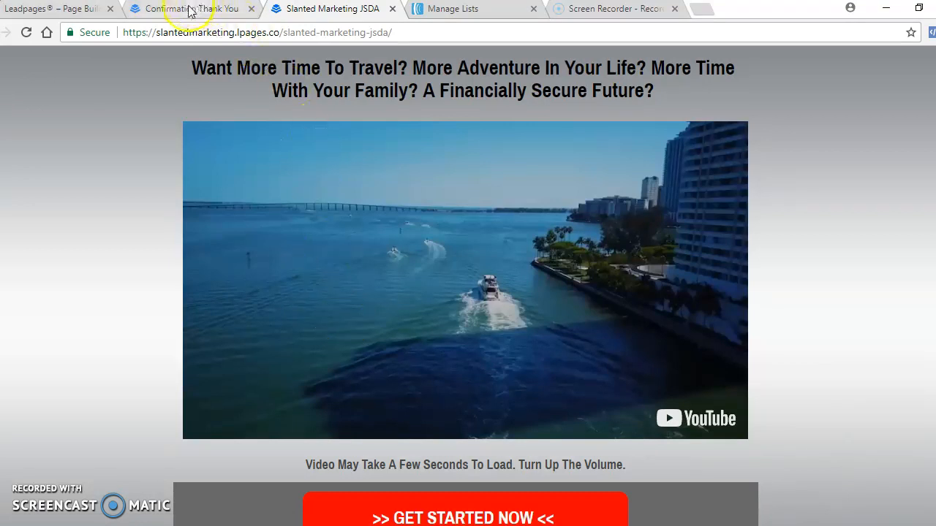
left_click(58, 10)
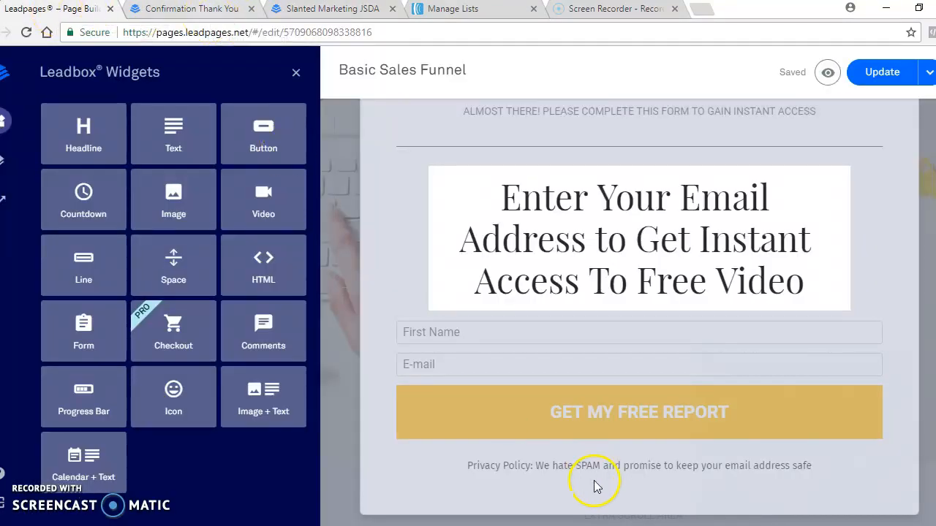